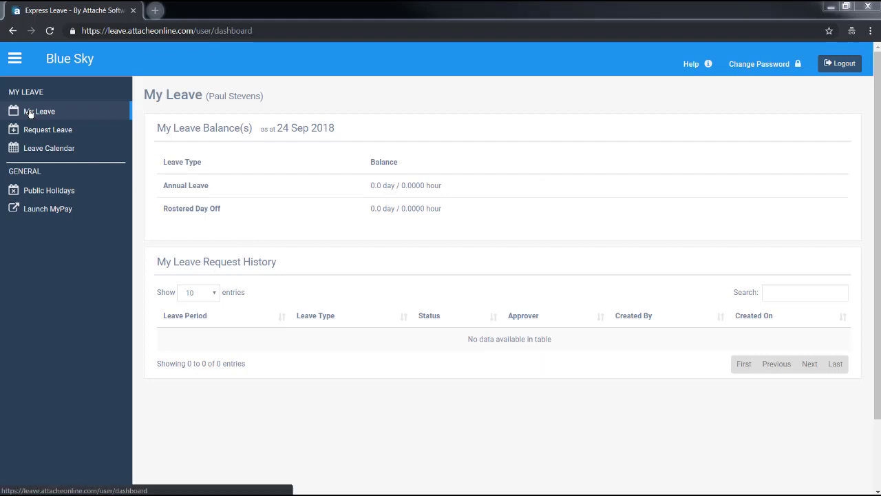
View the My Leave page, then open the Leave Calendar and show Australia's public holidays.
left_click(31, 113)
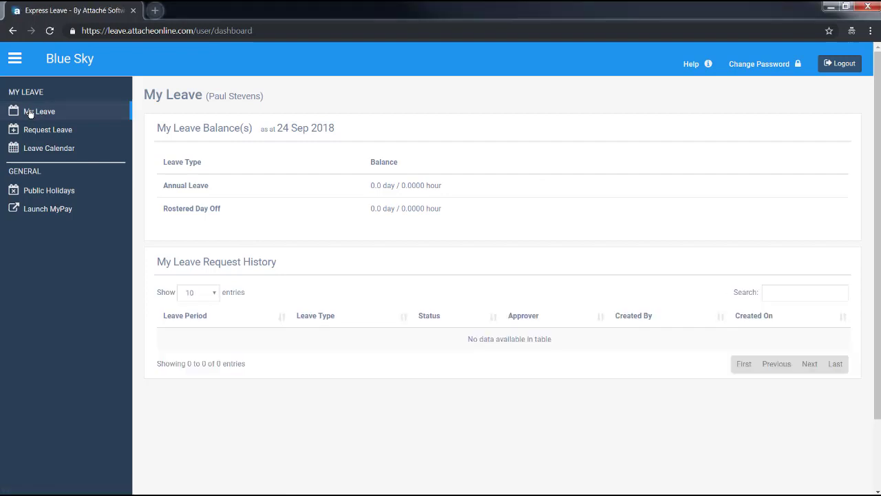
left_click(39, 152)
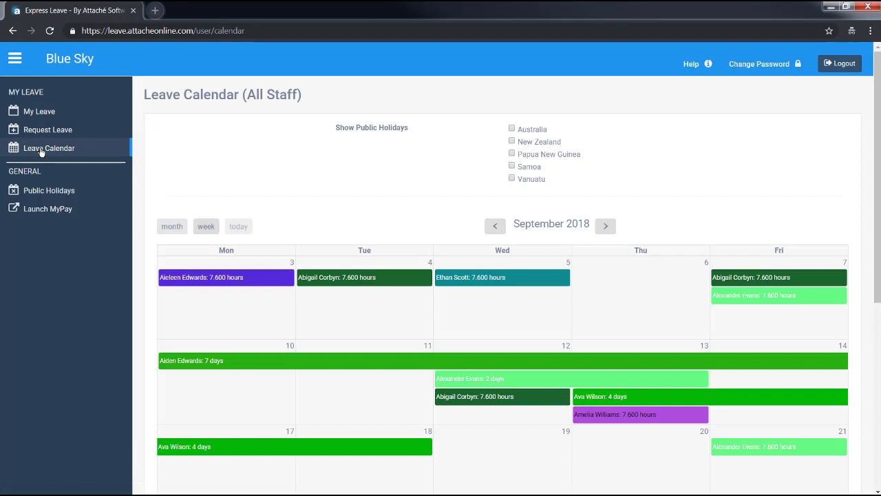
left_click(513, 130)
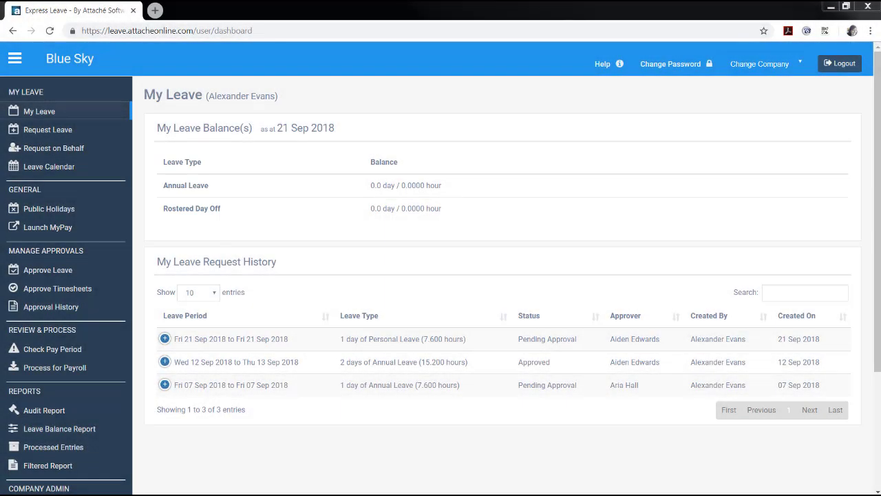
Start a new leave request and set its leave period to 21/09/2018 to 28/09/2018.
left_click(69, 132)
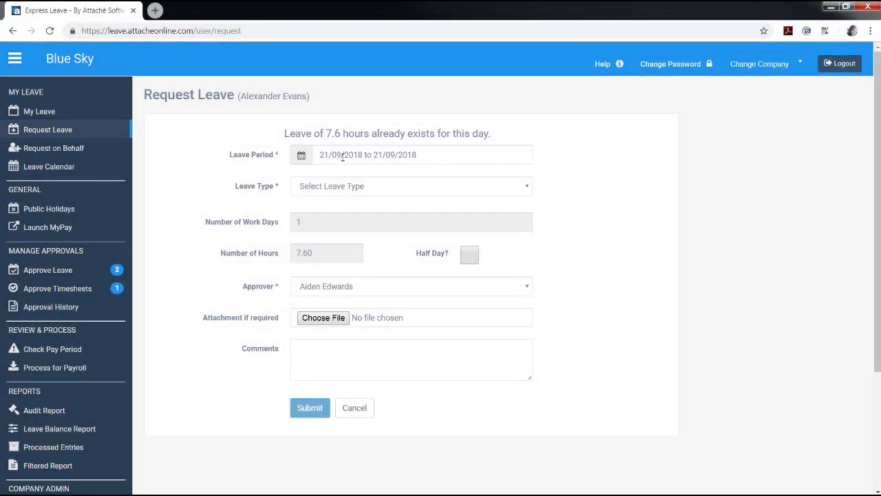
left_click(343, 157)
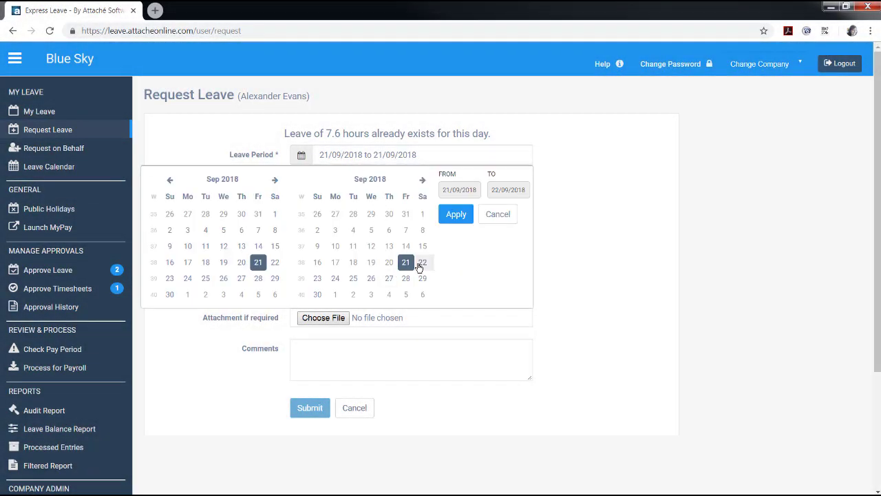
left_click(406, 278)
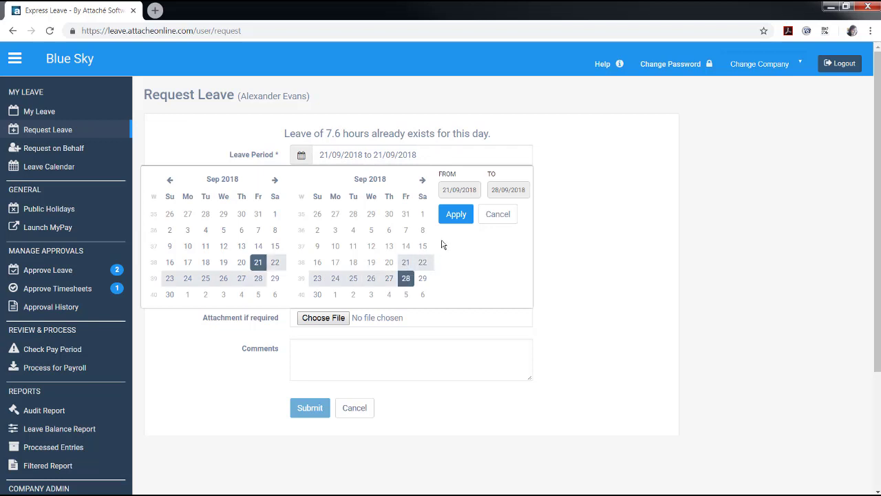
left_click(456, 214)
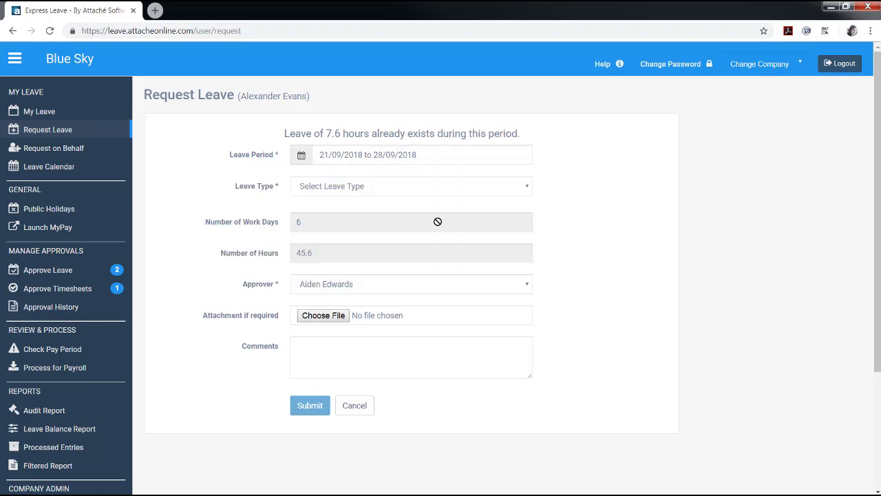
Set the request's leave type to Annual Leave and choose the third listed approver.
left_click(392, 196)
left_click(381, 214)
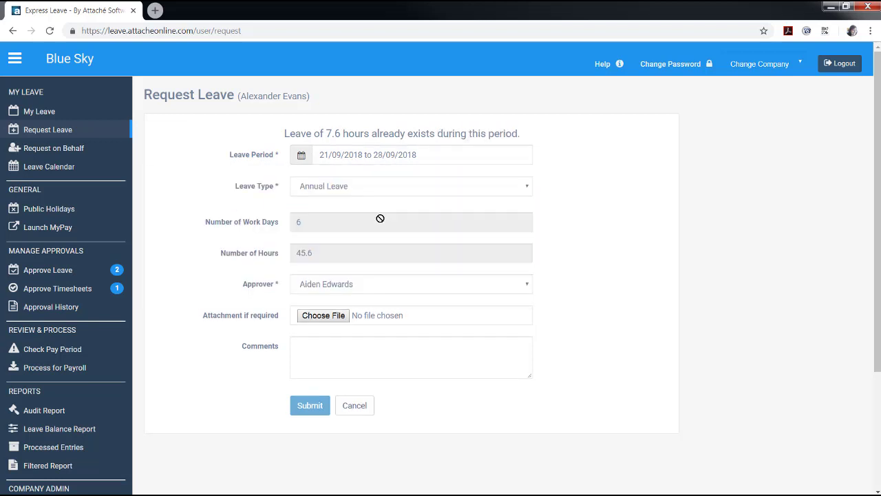
left_click(369, 285)
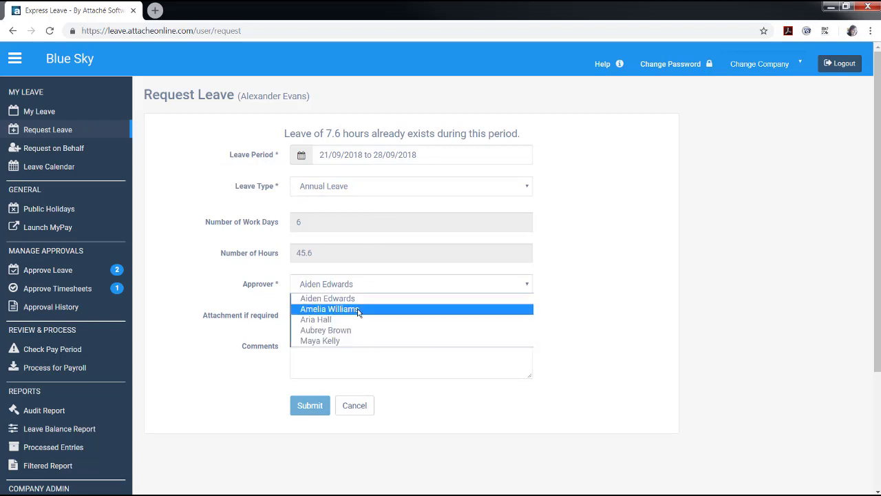
left_click(356, 320)
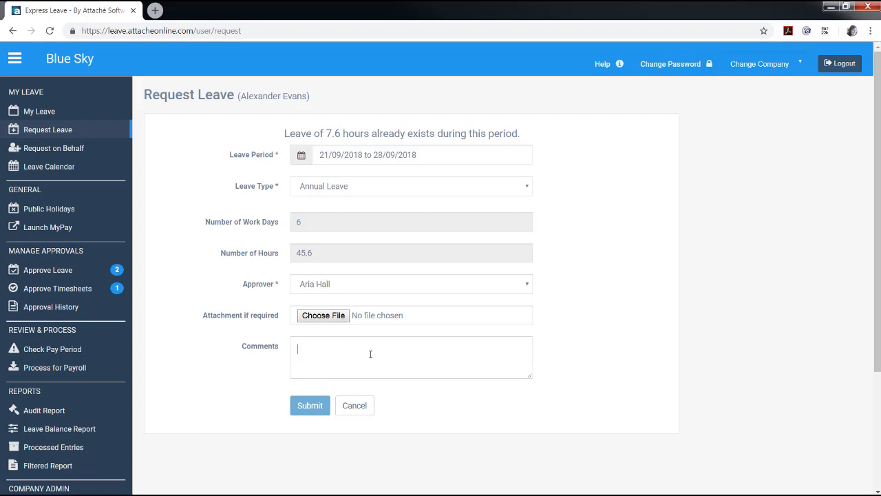
scroll(370, 354, "down", 1)
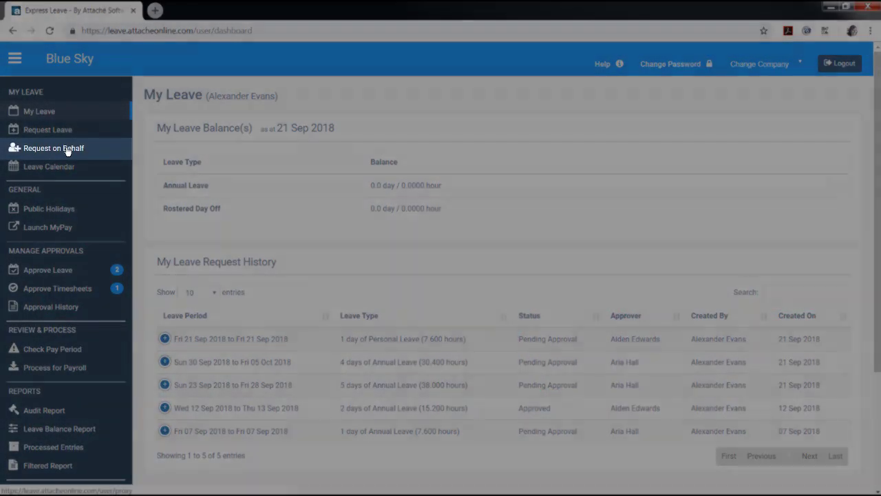
Create a leave request on behalf of the fifth listed employee for 04/10/2018 with leave type Personal Leave.
left_click(67, 149)
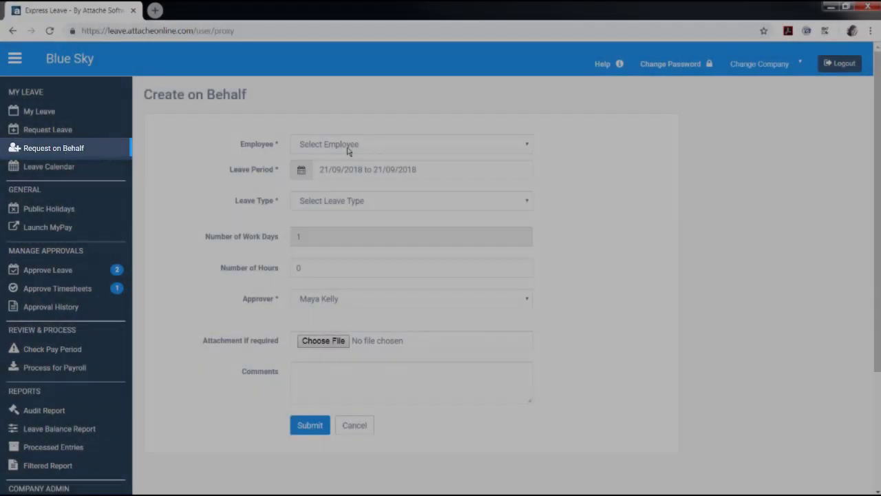
left_click(349, 148)
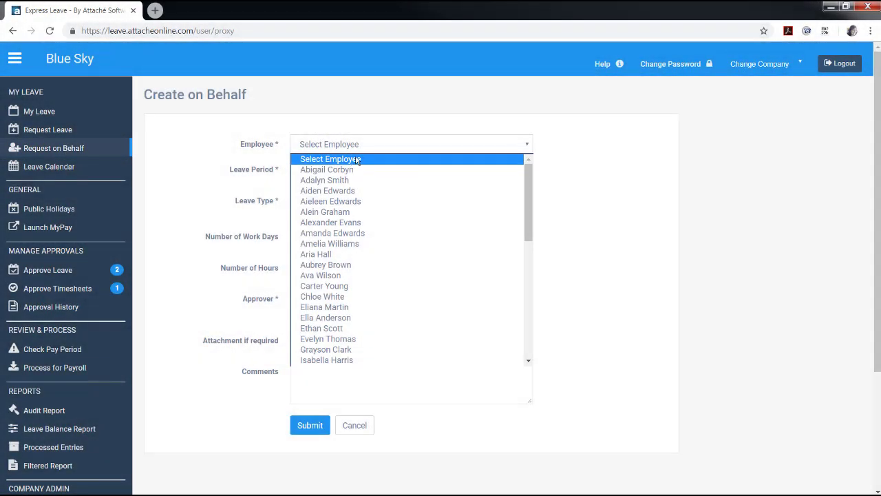
left_click(350, 209)
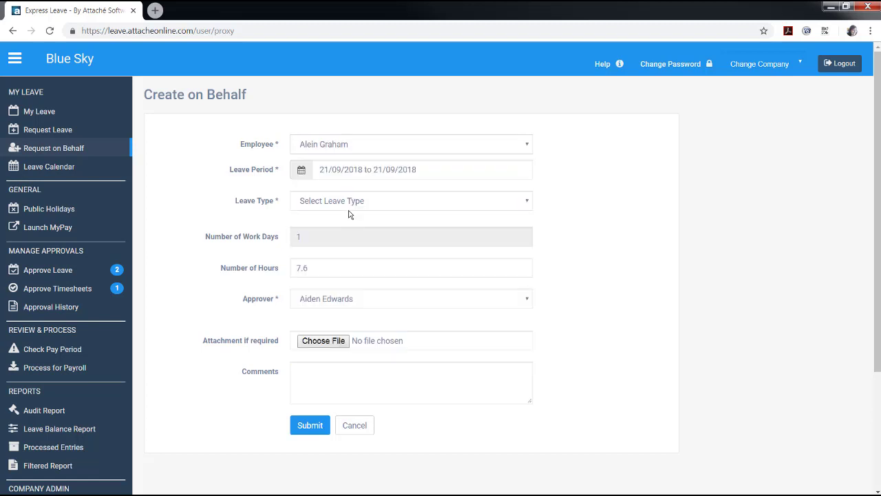
left_click(363, 172)
left_click(243, 309)
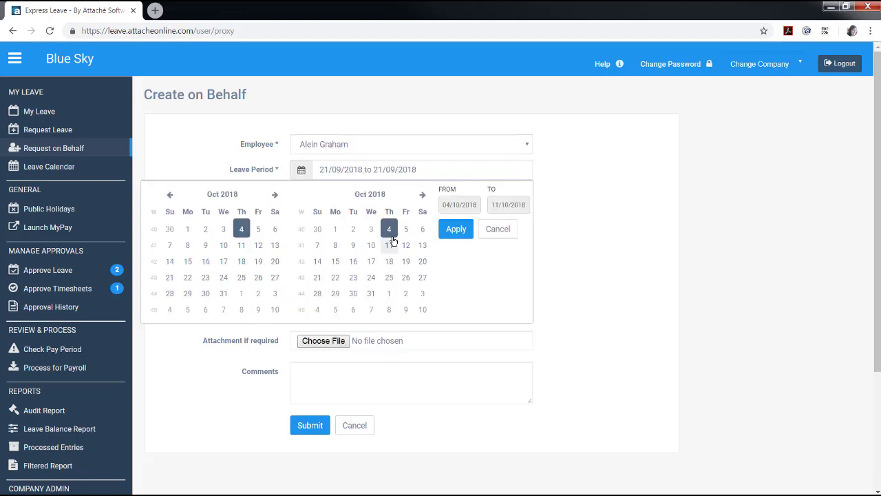
left_click(457, 230)
left_click(414, 204)
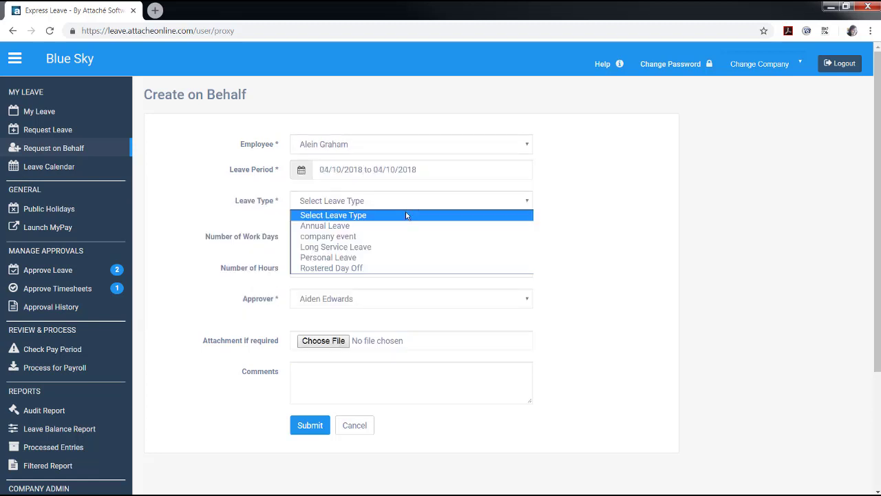
left_click(381, 258)
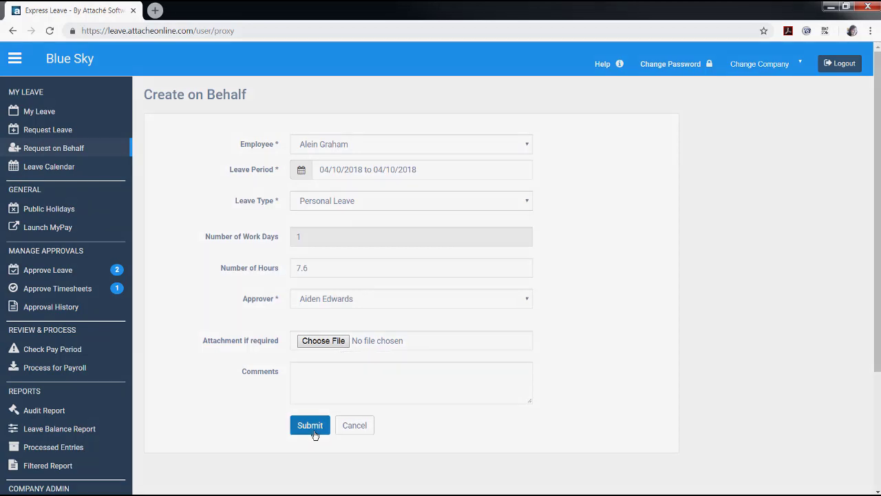
Review all staff leave for September 2018 in the Leave Calendar.
left_click(48, 166)
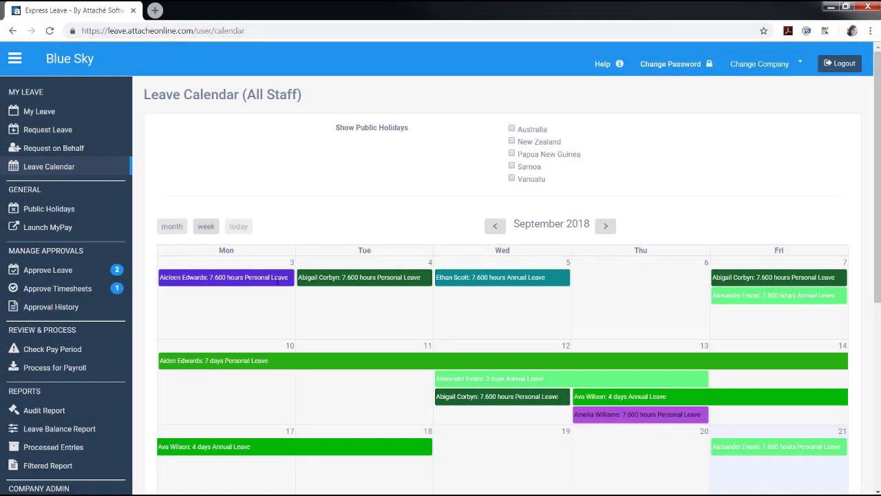
scroll(283, 277, "down", 2)
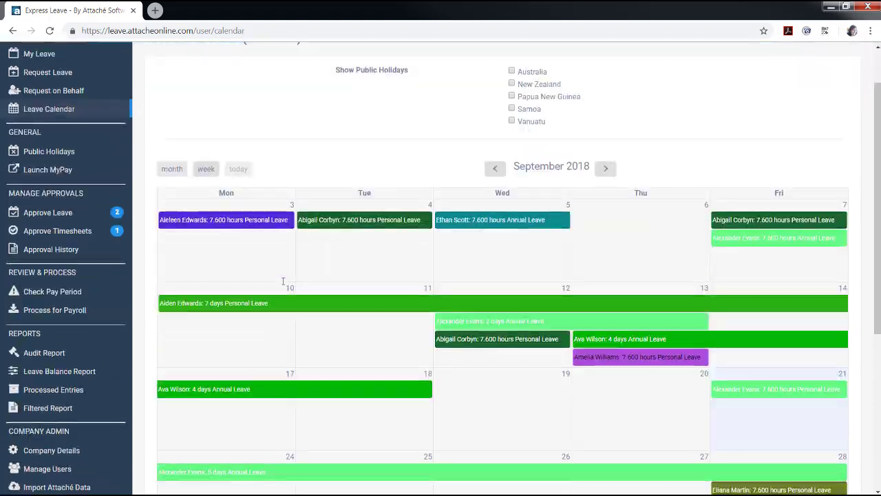
scroll(282, 291, "down", 1)
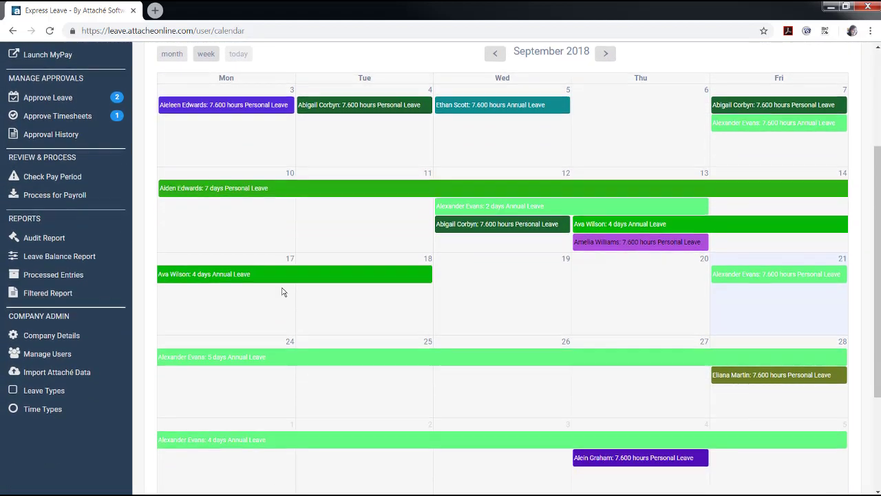
scroll(281, 292, "up", 3)
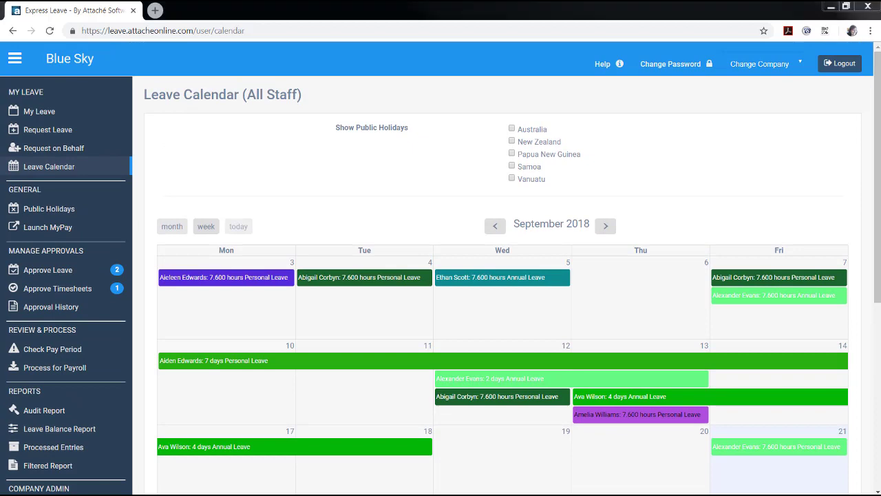
View the Public Holidays list and the MyPay site, then return to Express Leave for the Approve Leave page.
left_click(73, 214)
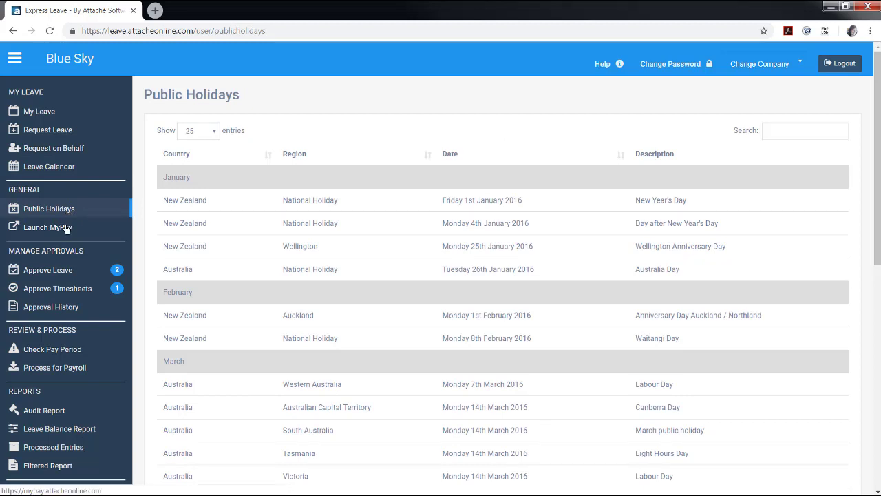
left_click(67, 229)
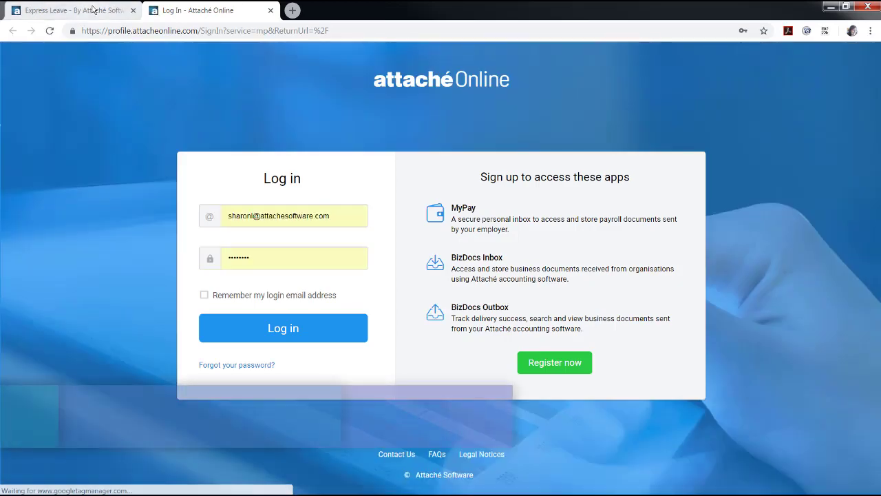
left_click(93, 10)
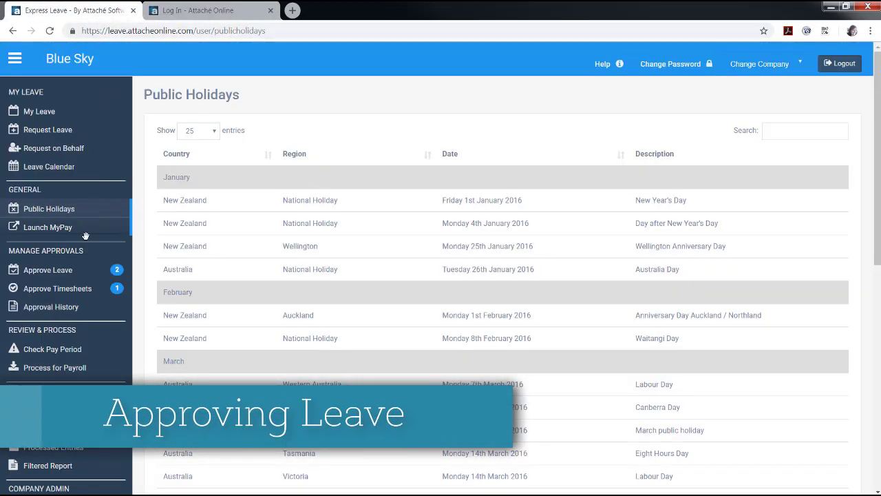
left_click(74, 274)
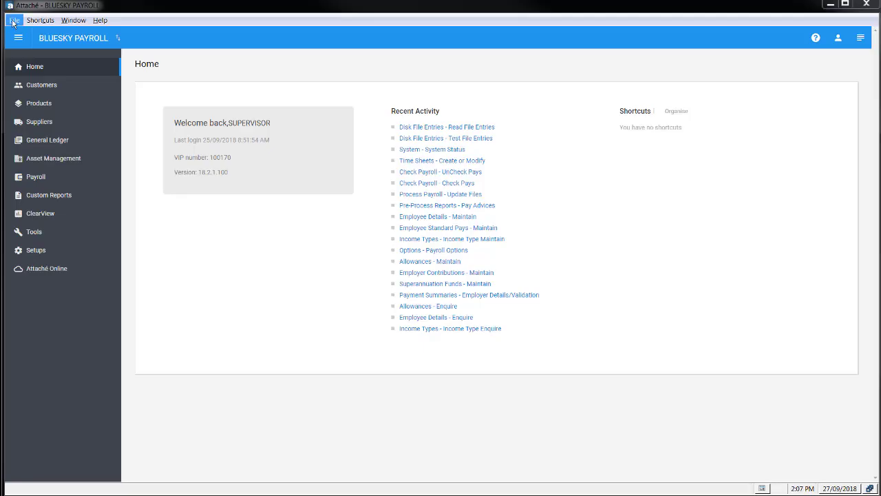
Switch to Attaché and archive the current company.
left_click(13, 21)
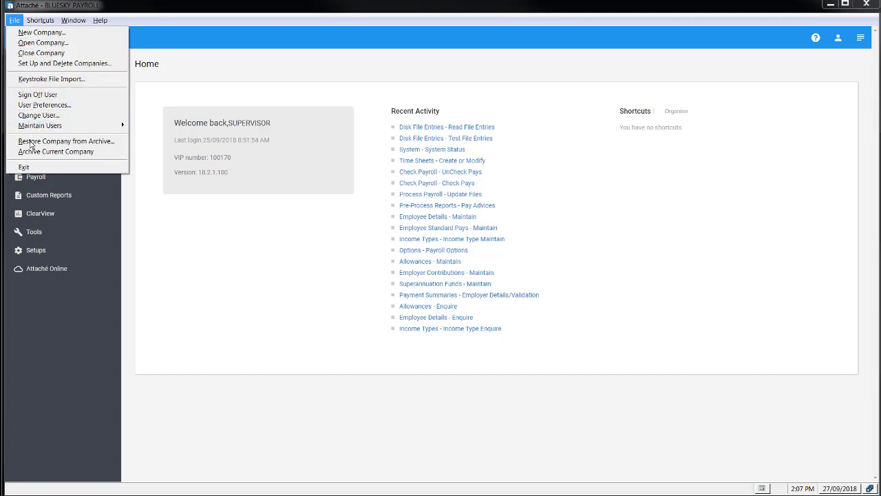
left_click(31, 152)
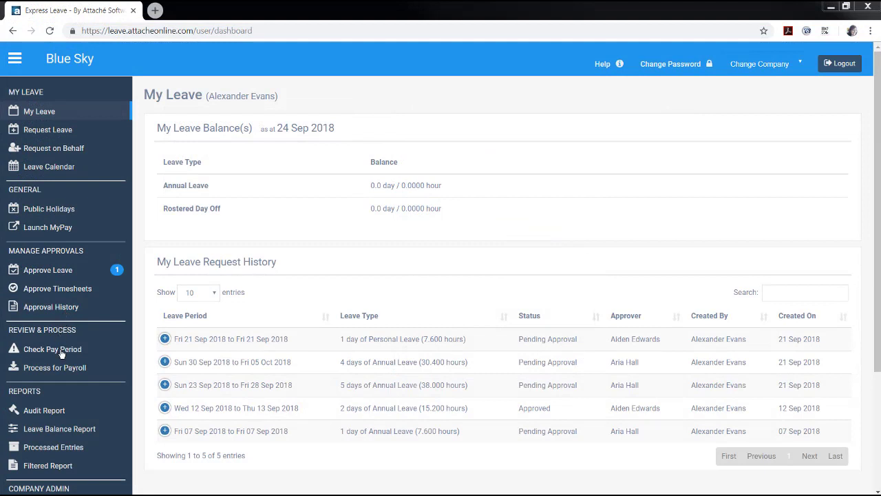
In Express Leave, check the pay period ending 24/09/2018 for all submission types and approve the pending timesheet for 17 to 23 Sep 2018.
left_click(61, 351)
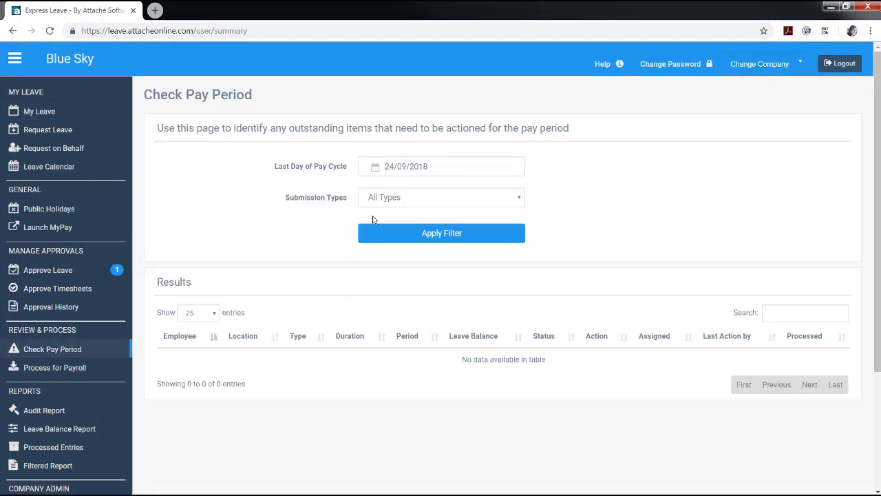
left_click(454, 168)
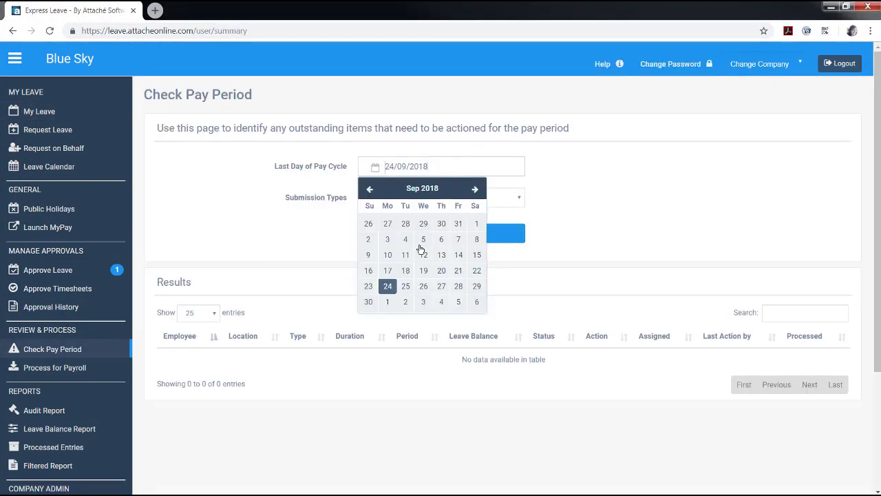
left_click(387, 286)
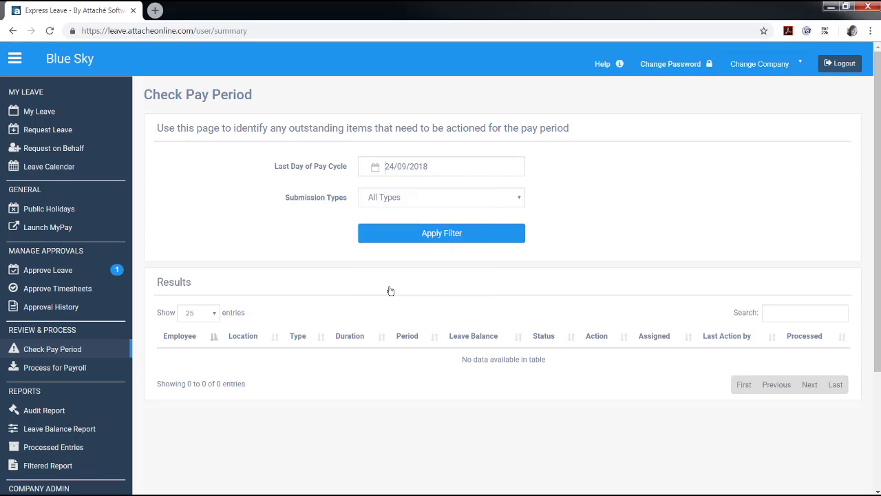
left_click(424, 240)
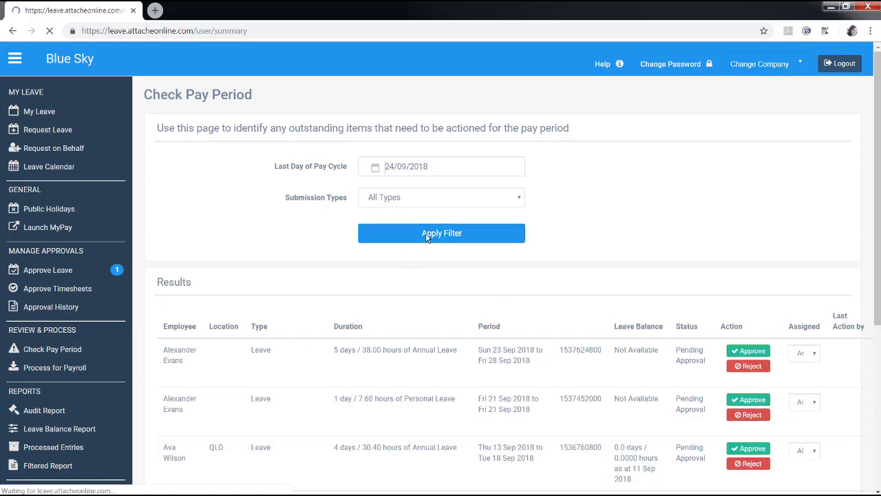
scroll(603, 368, "down", 1)
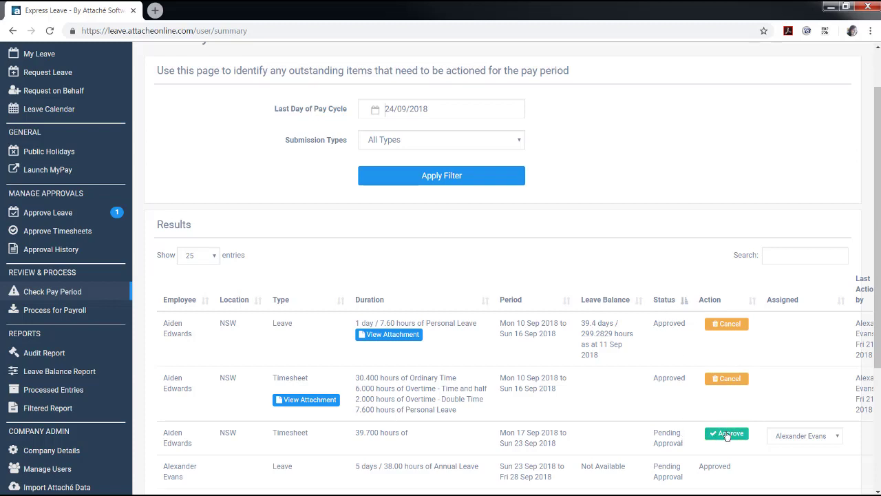
left_click(727, 434)
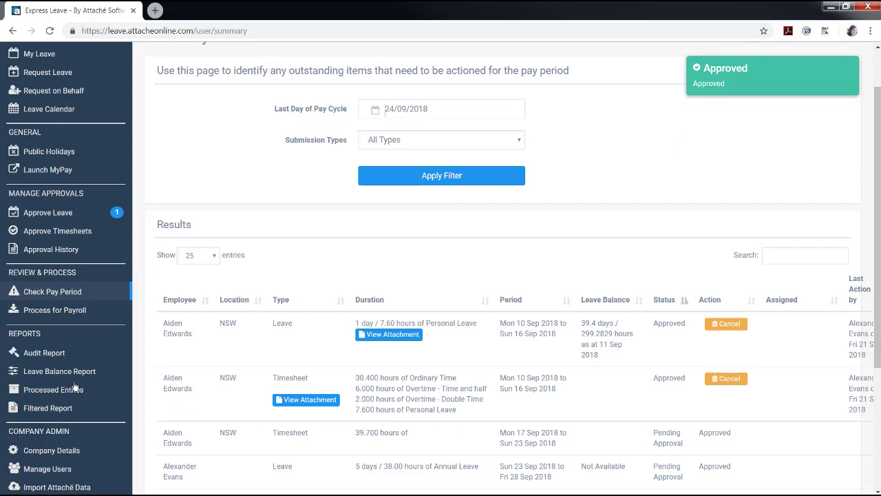
View the Audit Report of leave entries and return to the Check Pay Period page.
left_click(37, 354)
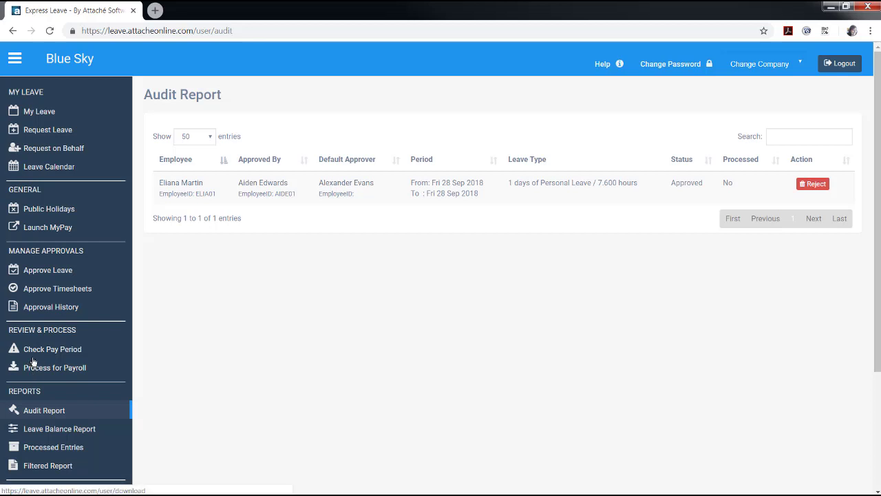
left_click(33, 357)
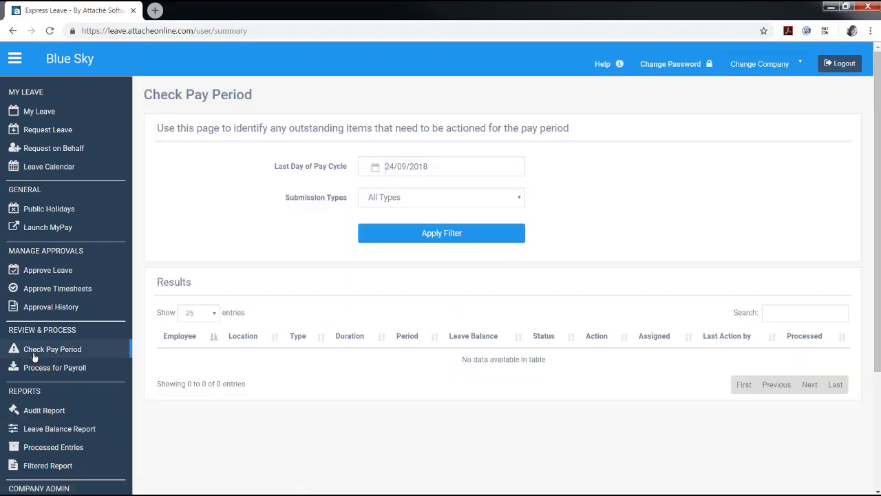
Approve the four pending annual and personal leave requests in the Check Pay Period results.
scroll(324, 331, "down", 3)
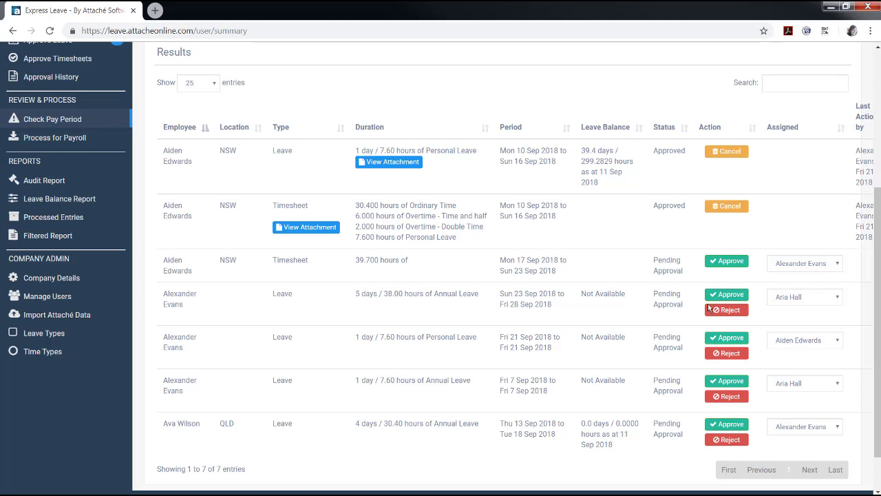
left_click(728, 296)
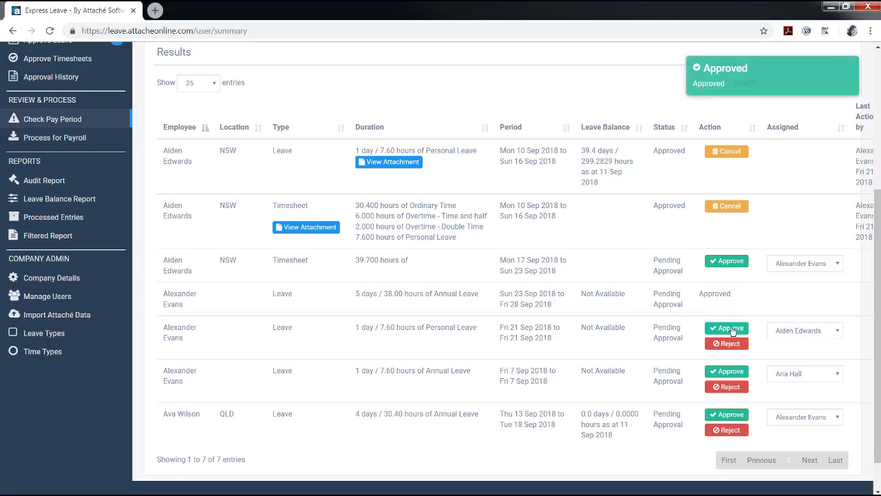
left_click(731, 329)
left_click(730, 364)
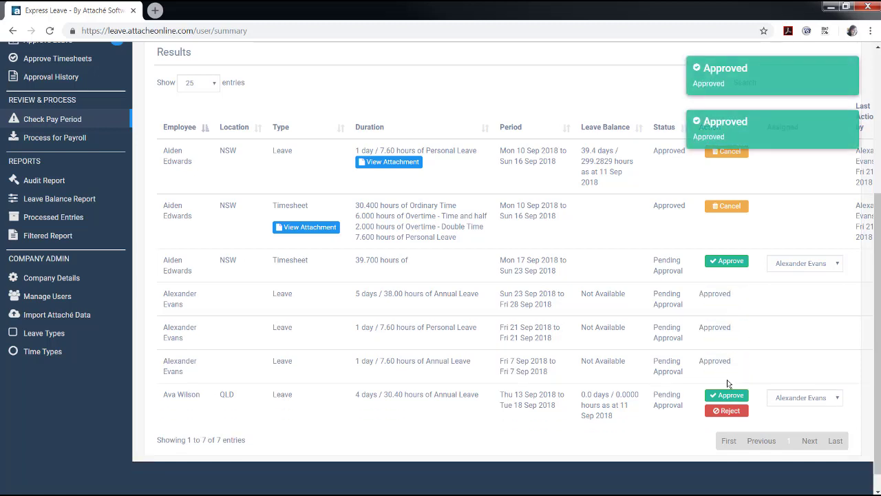
left_click(728, 397)
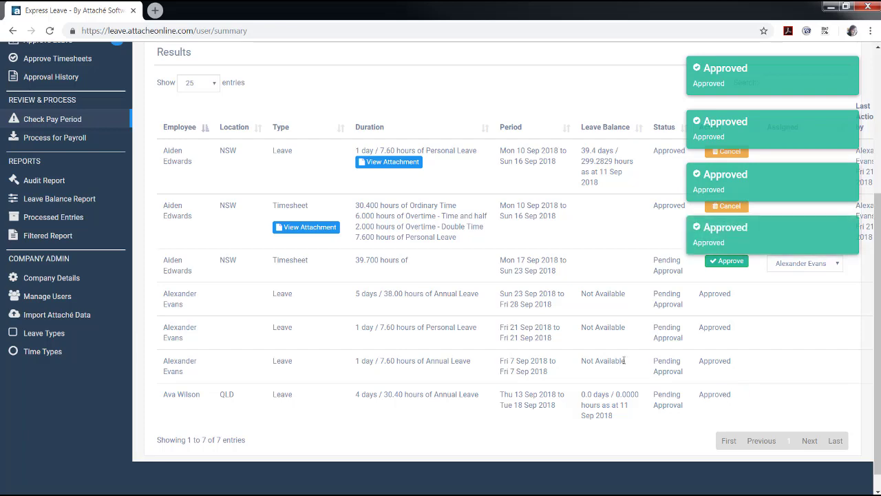
scroll(624, 360, "up", 3)
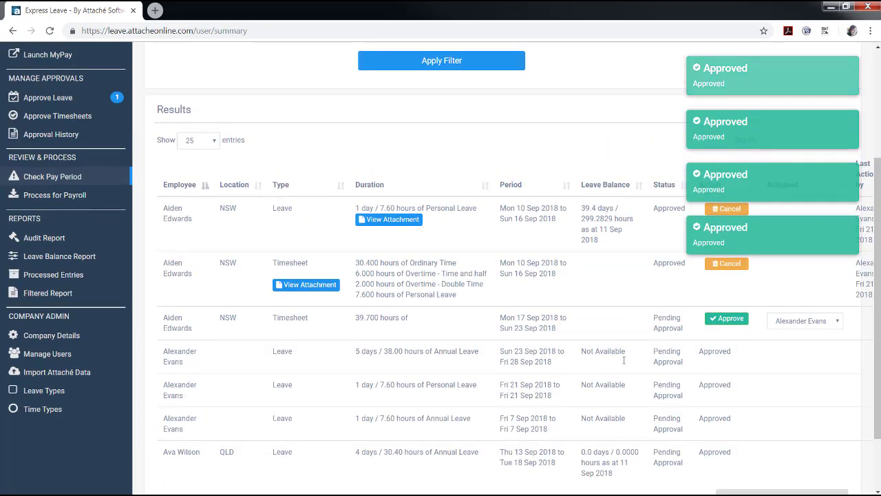
scroll(623, 363, "up", 1)
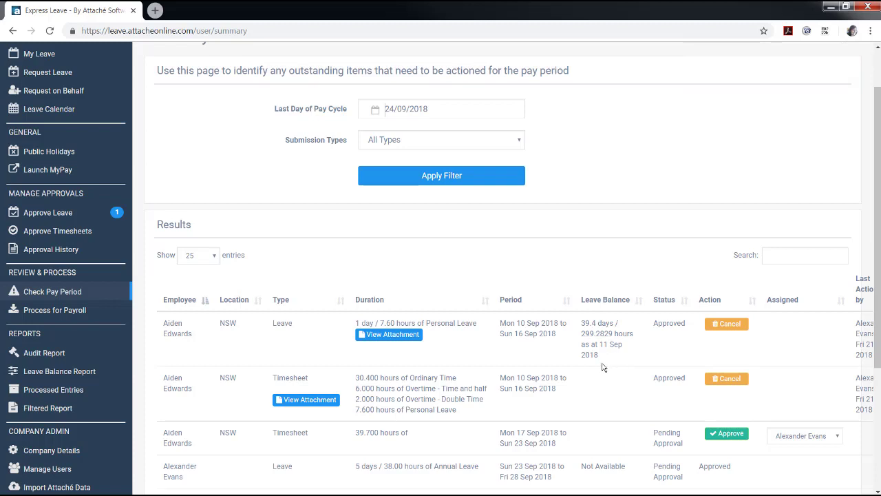
In Process for Payroll, set the last day of the pay cycle to 24/09/2018 and the country to Australia.
left_click(81, 310)
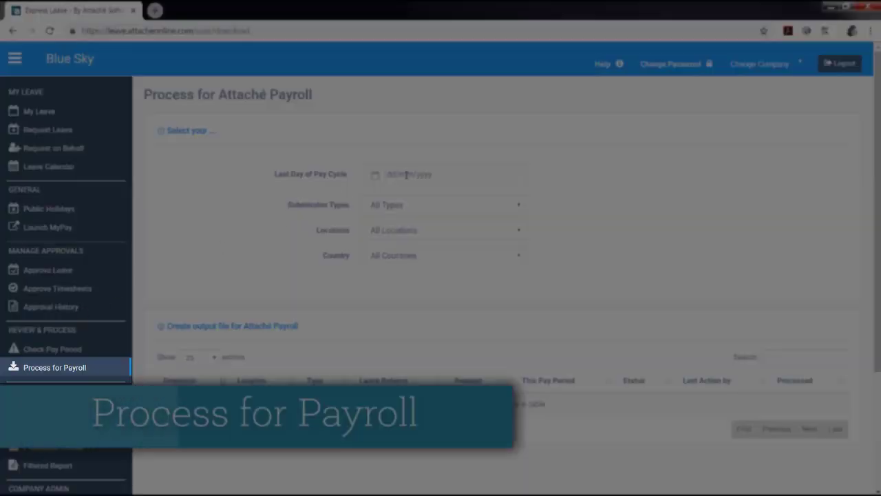
left_click(409, 174)
left_click(388, 294)
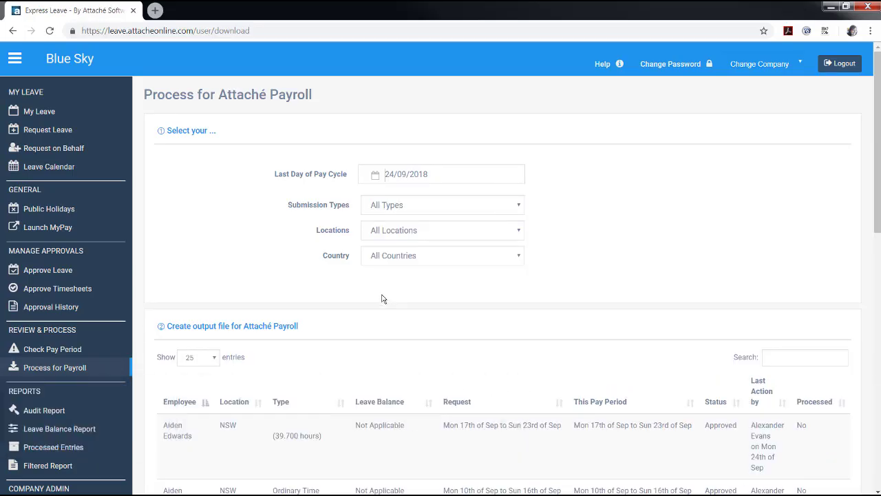
left_click(413, 259)
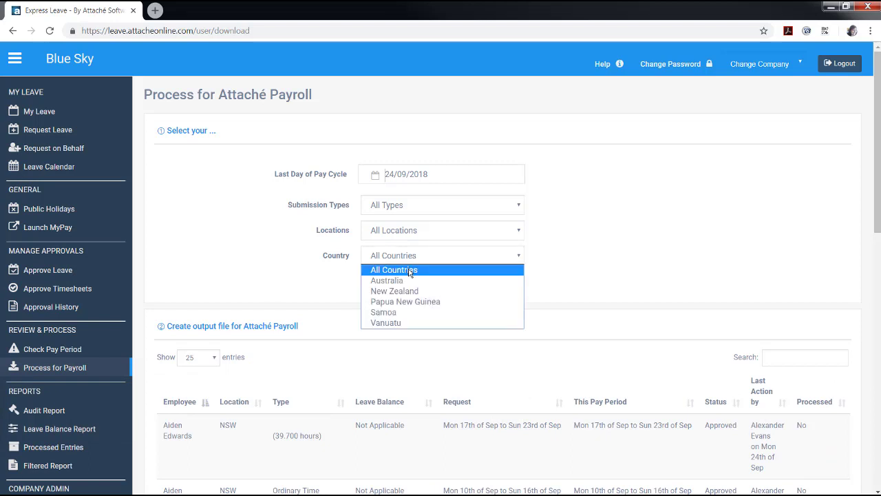
left_click(411, 280)
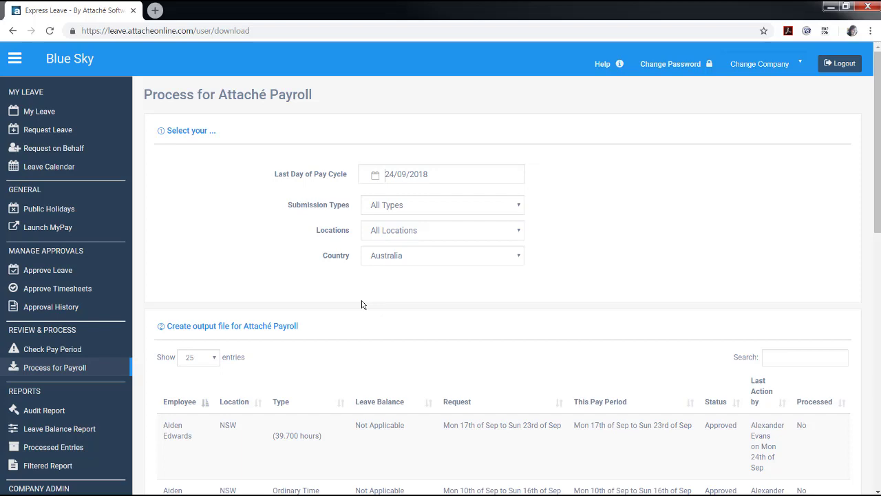
Review the approved entries for the pay period, process them and confirm the file download.
scroll(363, 304, "down", 3)
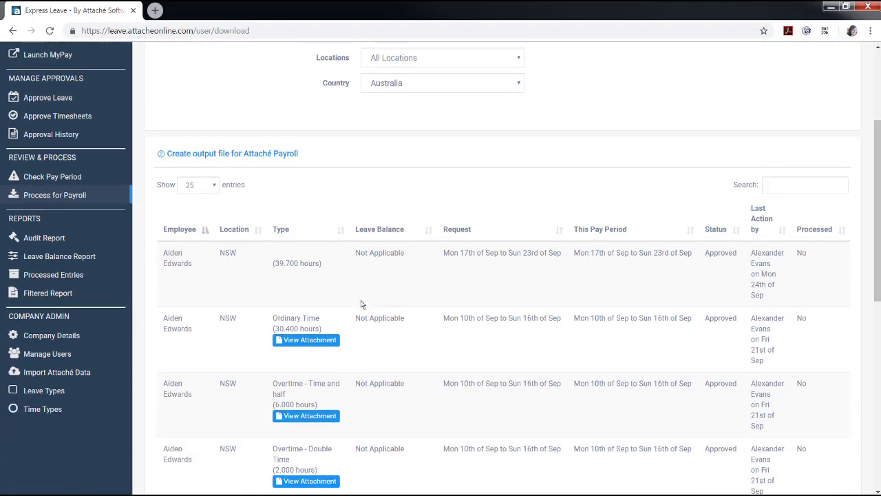
scroll(433, 299, "down", 5)
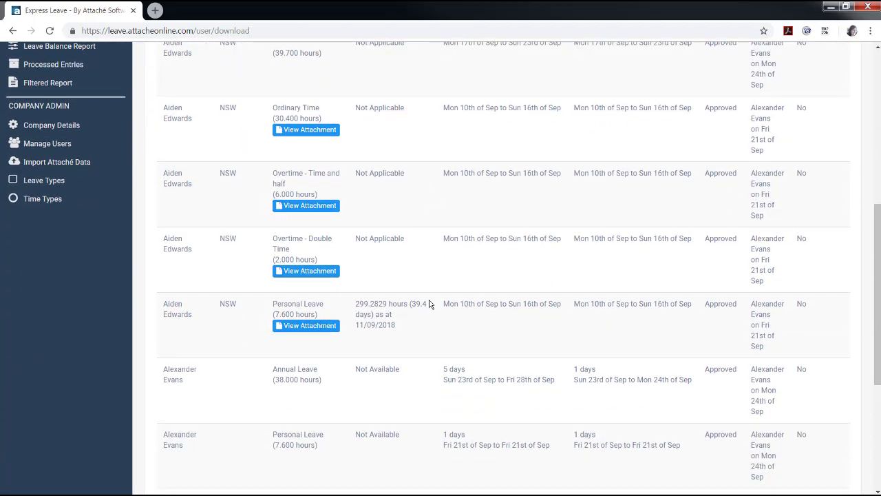
scroll(435, 414, "down", 3)
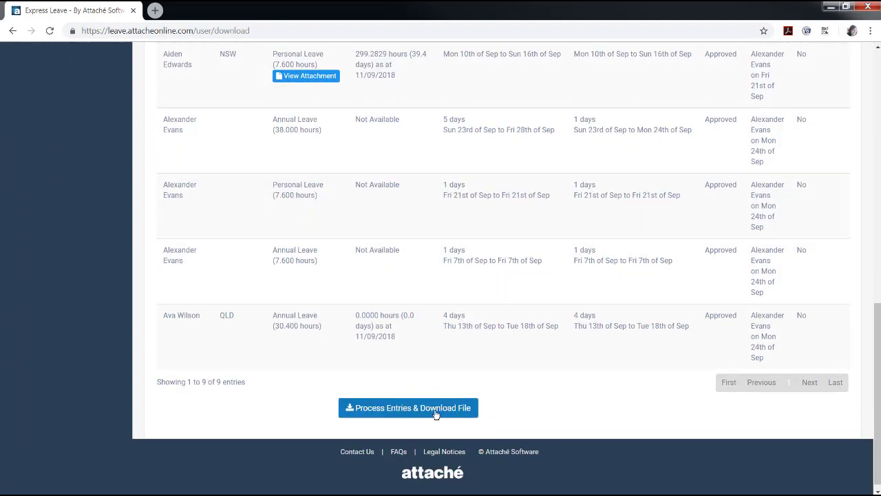
left_click(436, 412)
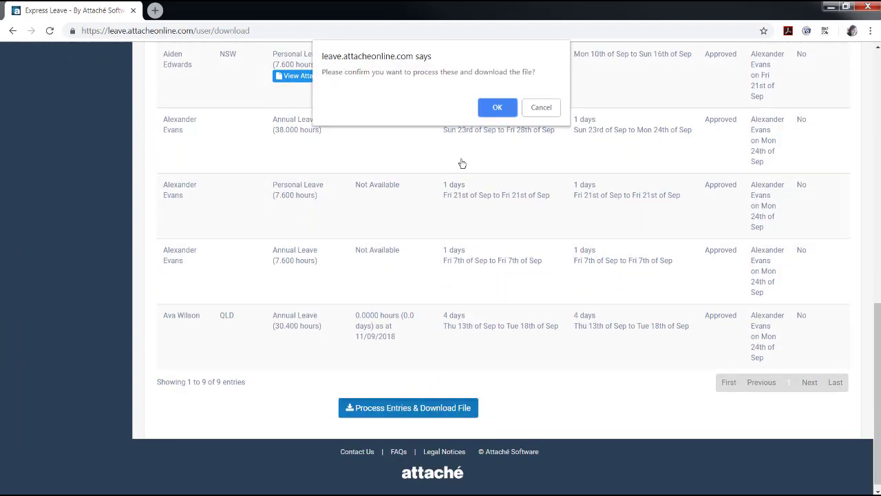
left_click(490, 109)
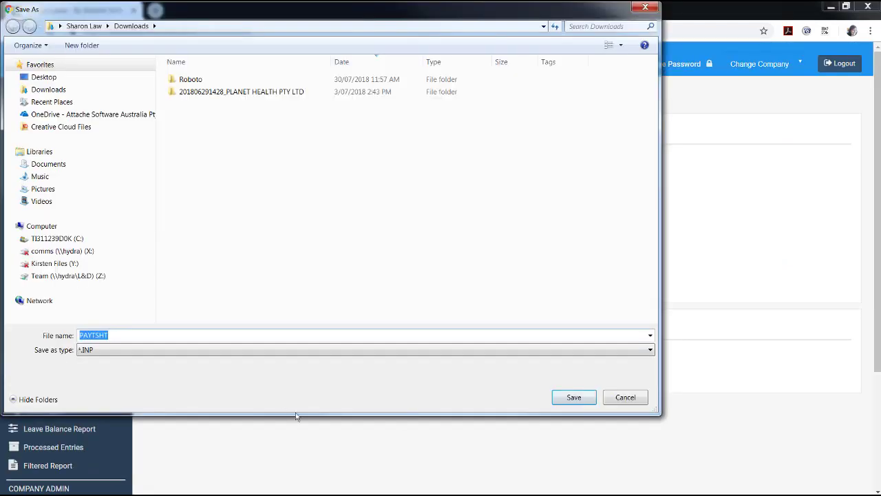
Save the PAYTSHT .INP file in a subfolder of the Apps folder on the C: drive.
left_click(57, 238)
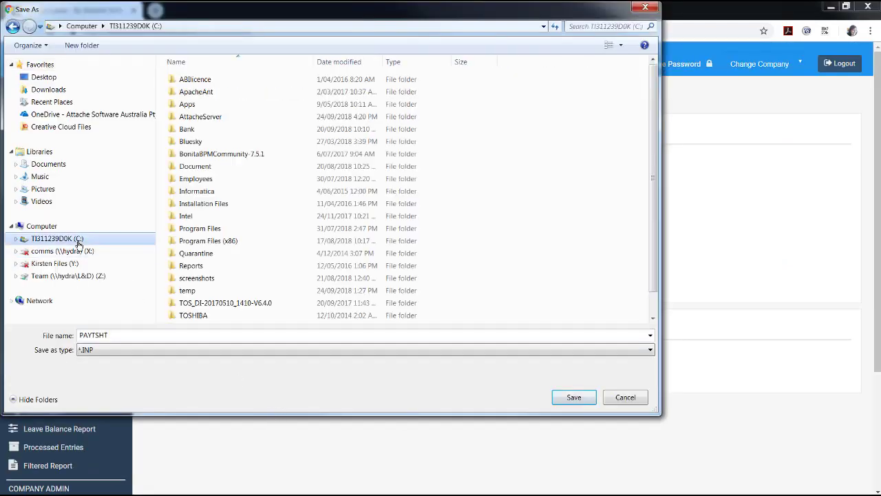
double_click(190, 104)
double_click(186, 79)
scroll(200, 248, "down", 2)
double_click(203, 281)
double_click(219, 142)
left_click(574, 397)
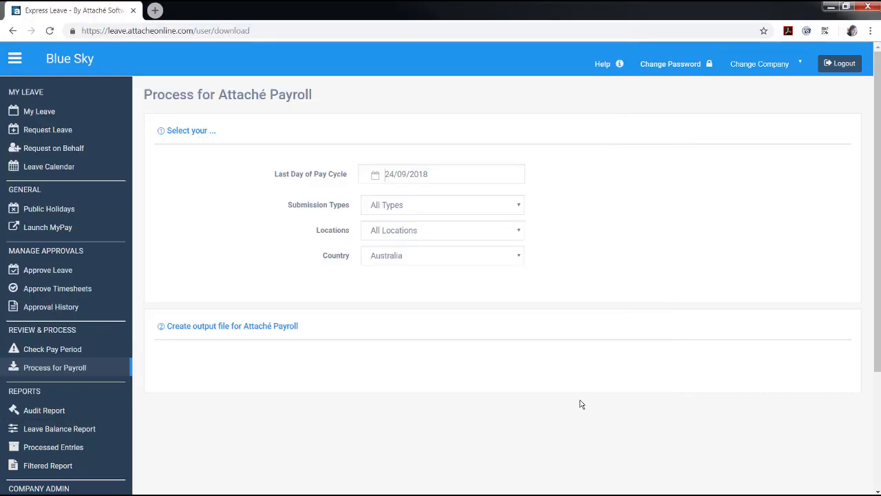
Switch to Attaché and open System Status from the company's system tools.
key("alt+Tab")
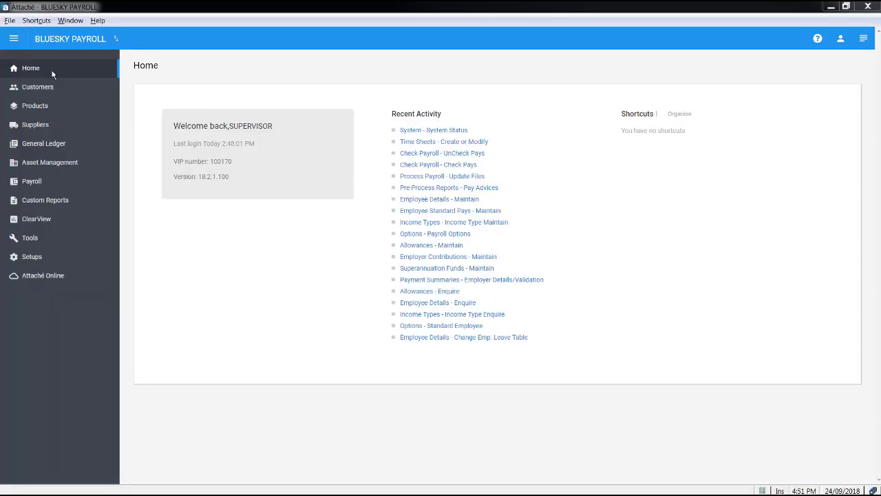
left_click(32, 237)
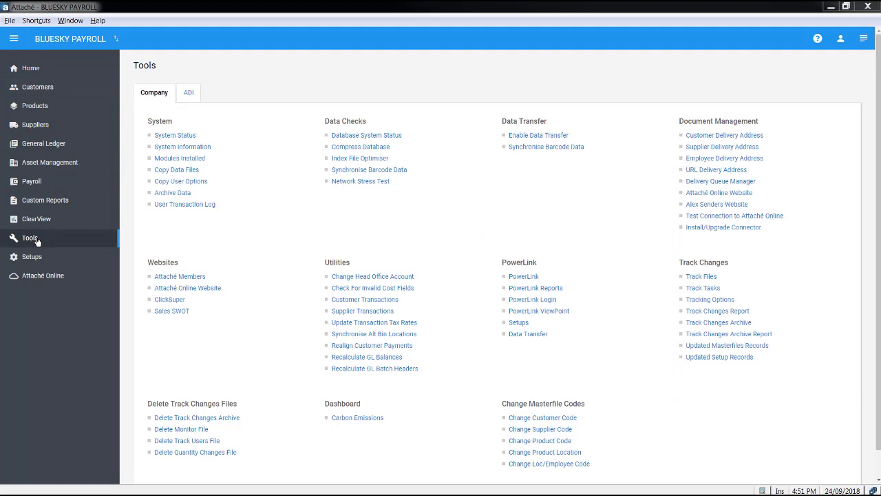
left_click(166, 138)
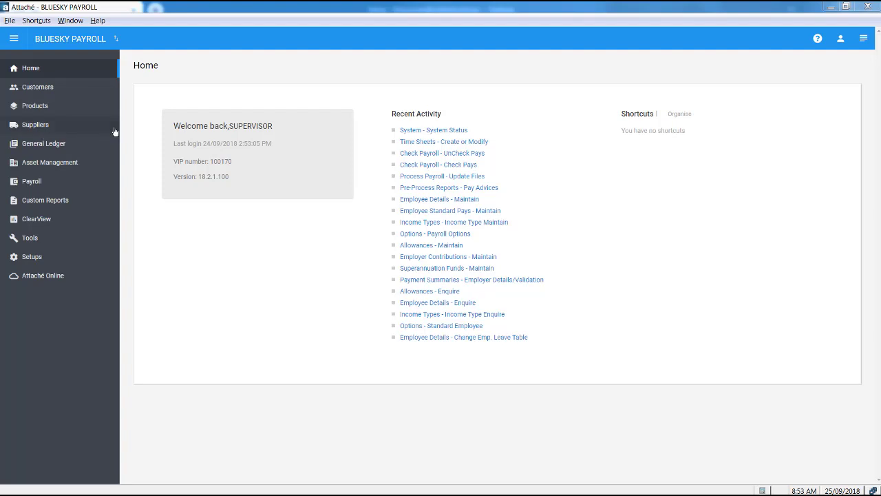
View the output settings for testing and reading payroll disk file entries, and leave each screen.
left_click(52, 182)
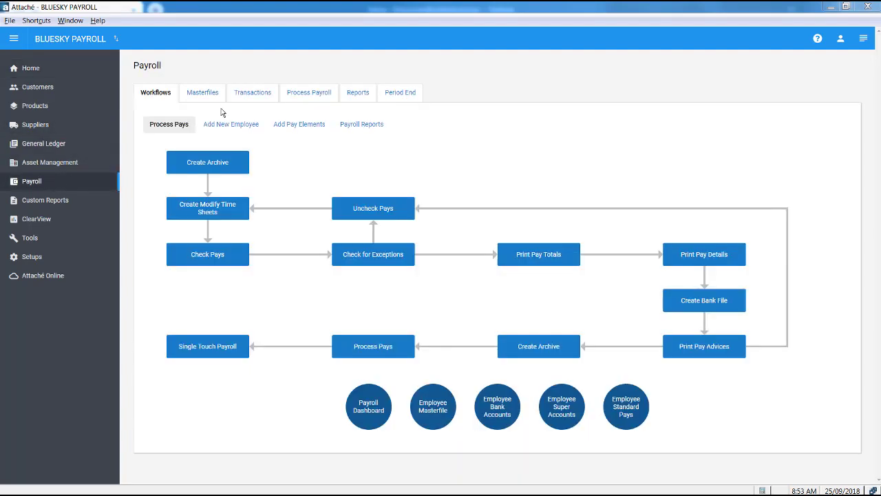
left_click(262, 96)
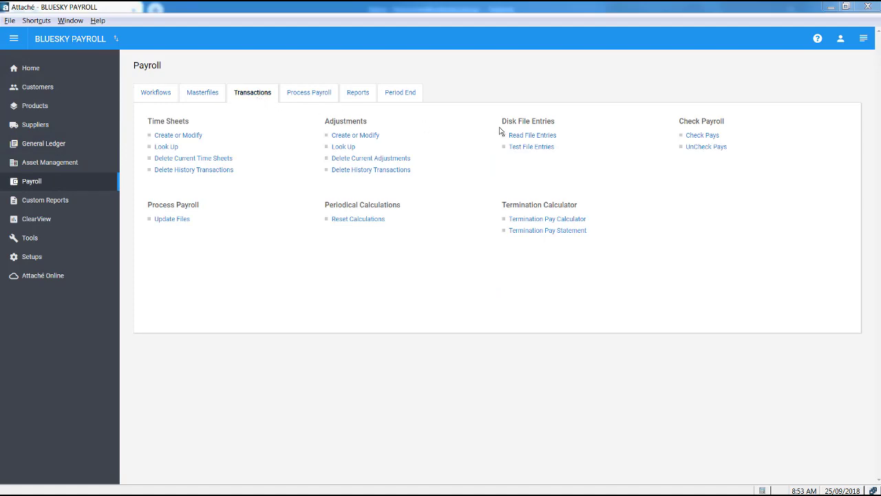
left_click(534, 147)
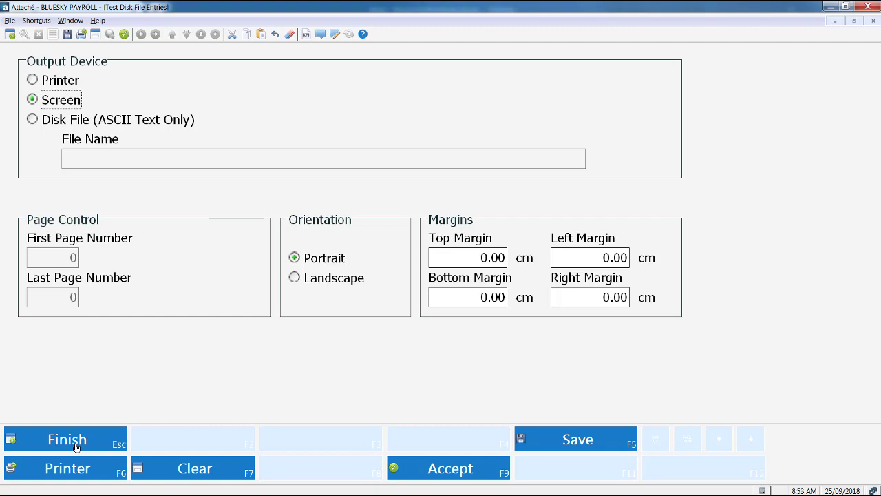
left_click(77, 447)
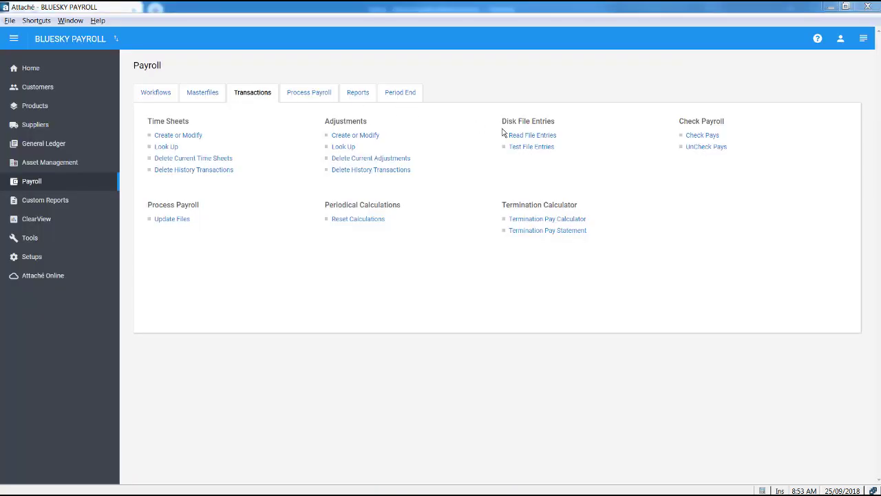
left_click(524, 137)
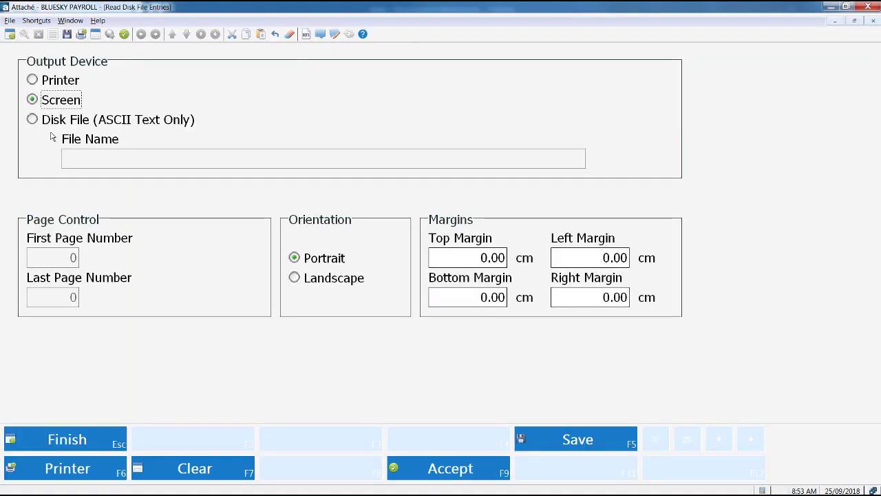
left_click(79, 442)
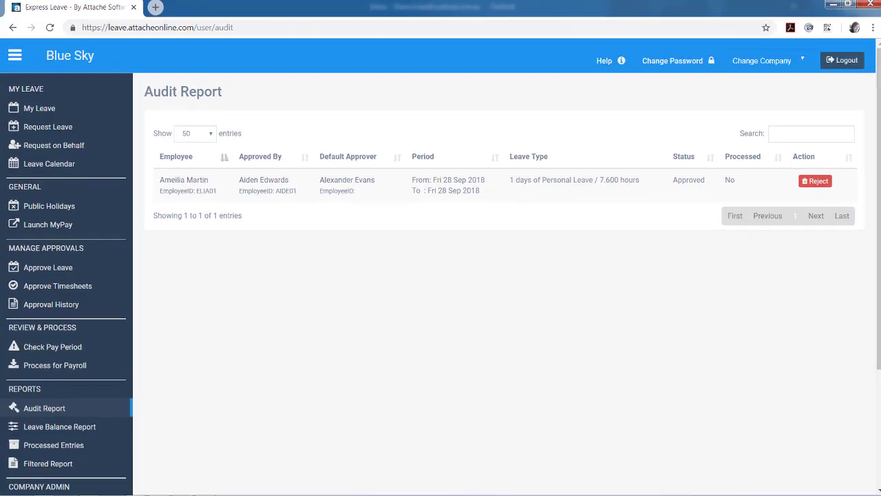
In Express Leave, view the Leave Balance Report and the records in the batch processed on 12 Sep 2018.
left_click(49, 427)
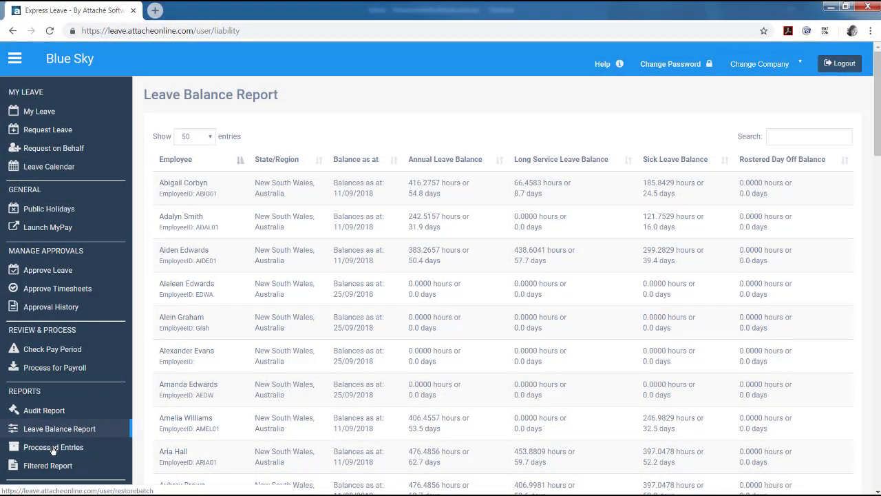
left_click(52, 449)
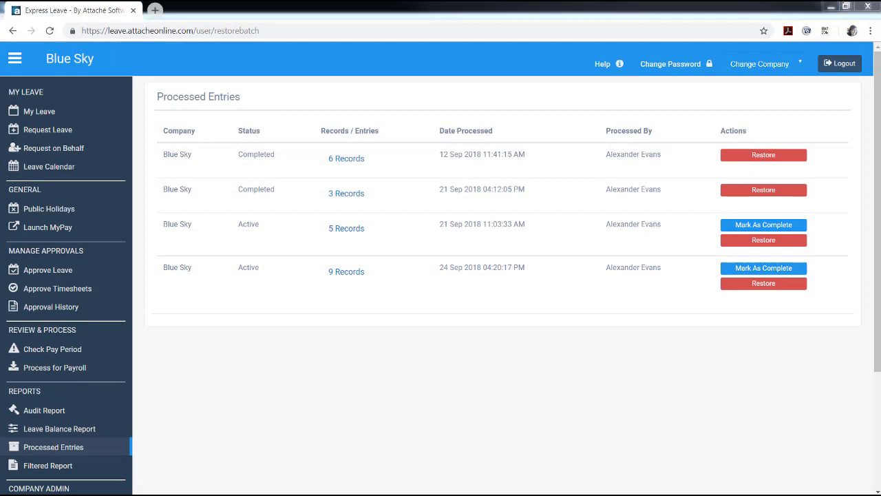
left_click(348, 158)
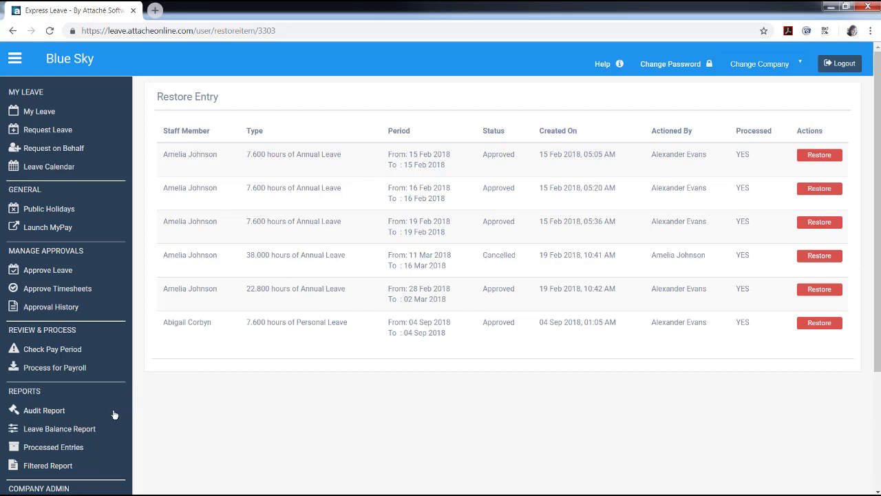
Restore the entire batch processed on 12 Sep 2018 11:41:15 AM in Processed Entries and confirm the rollback.
left_click(76, 447)
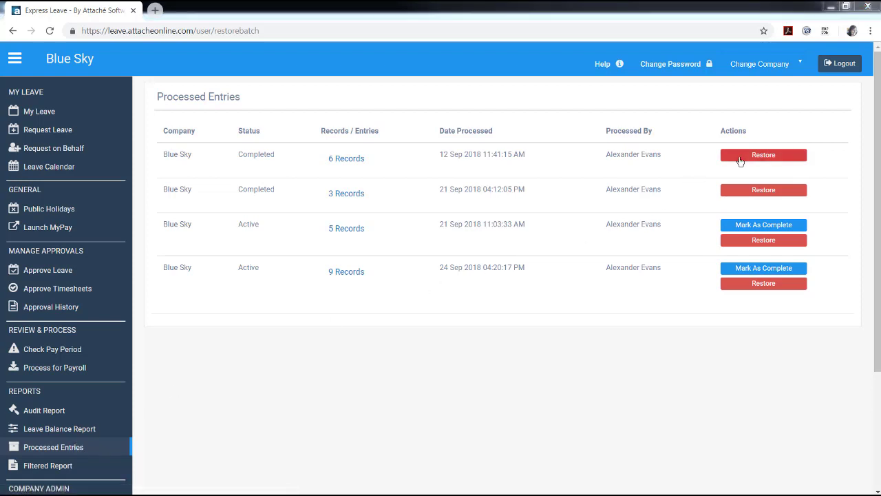
left_click(727, 157)
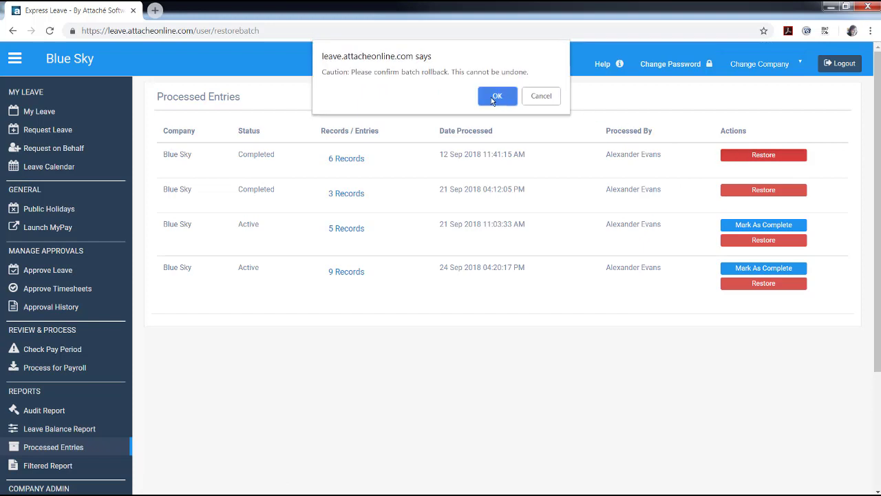
left_click(495, 97)
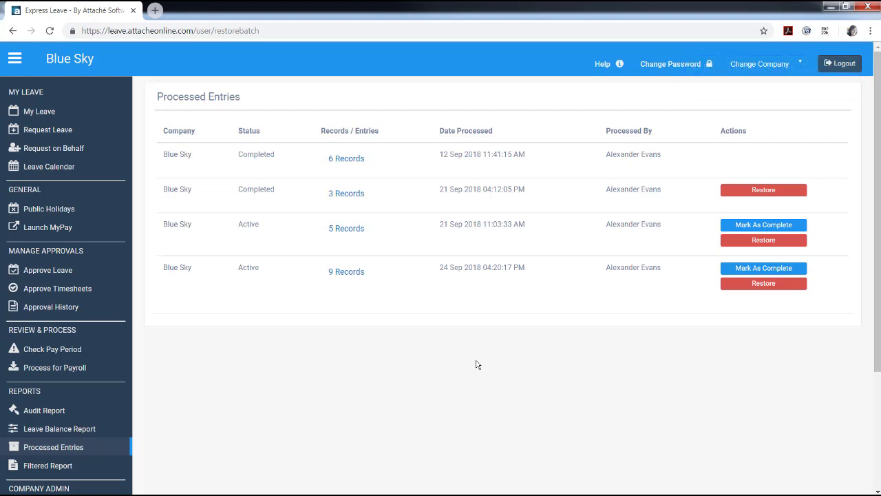
Restore only the 05 Sep 2018 annual leave entry from the completed batch processed on 21 Sep 2018 04:12:05 PM.
left_click(352, 195)
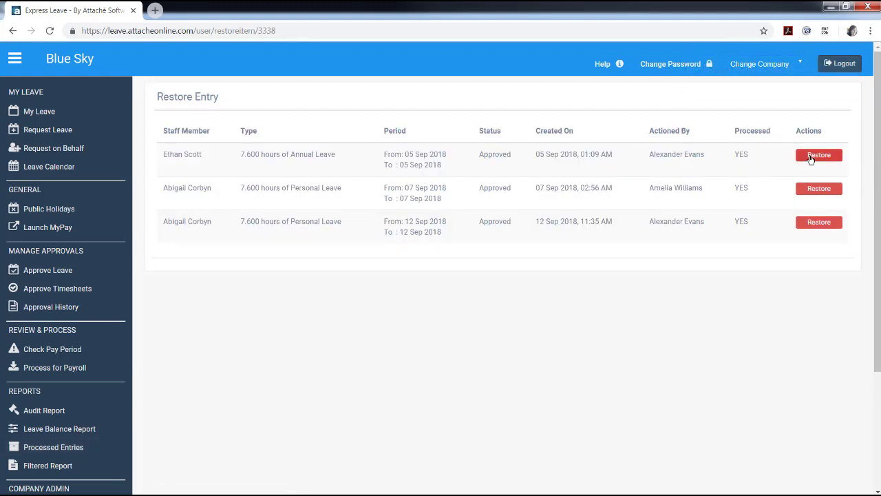
left_click(812, 159)
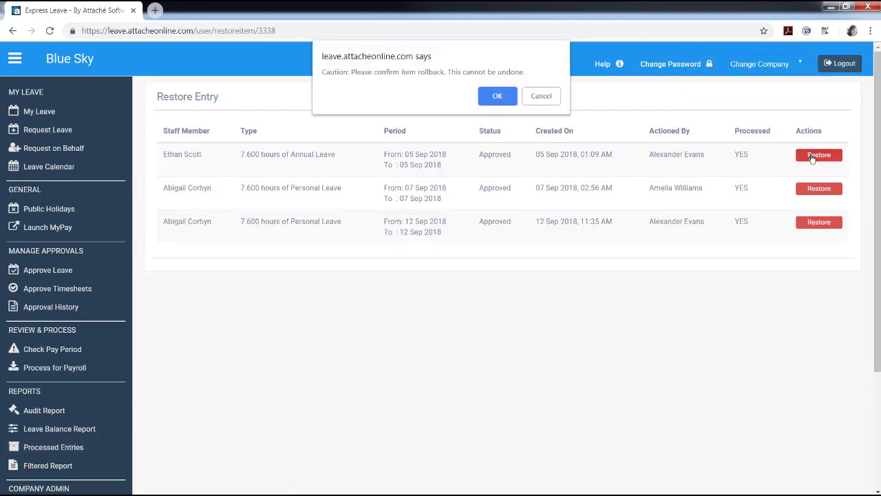
left_click(498, 97)
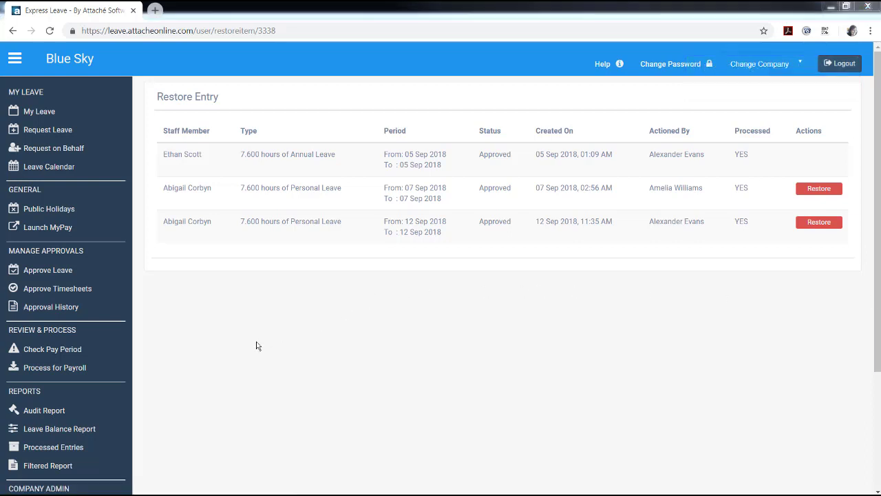
In Processed Entries, mark the active batches processed on 21 Sep 2018 11:03:33 AM and 24 Sep 2018 04:20:17 PM as complete.
left_click(71, 449)
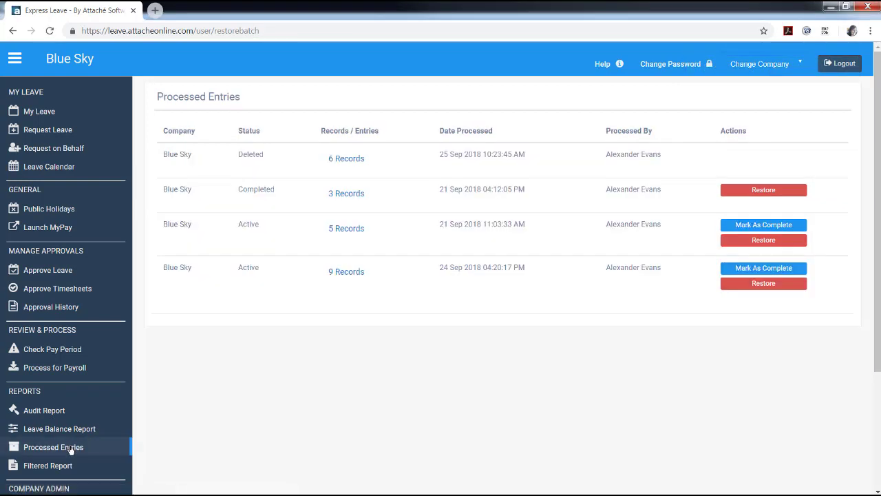
left_click(739, 226)
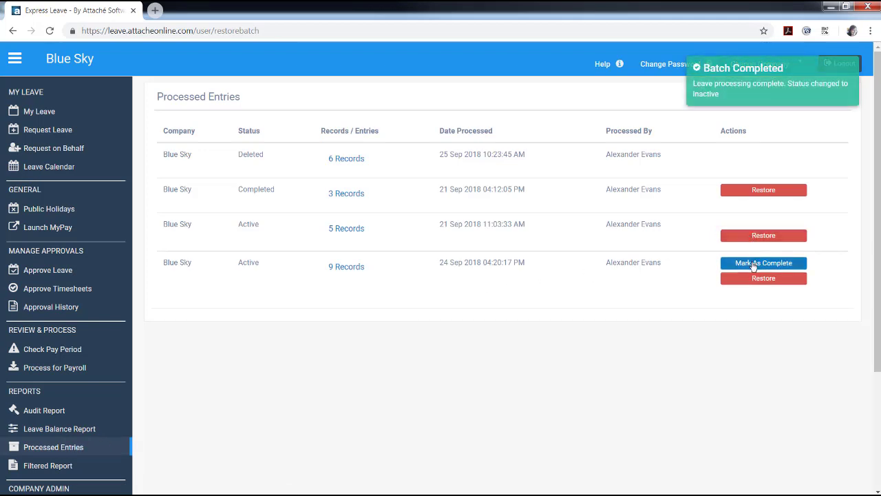
left_click(754, 265)
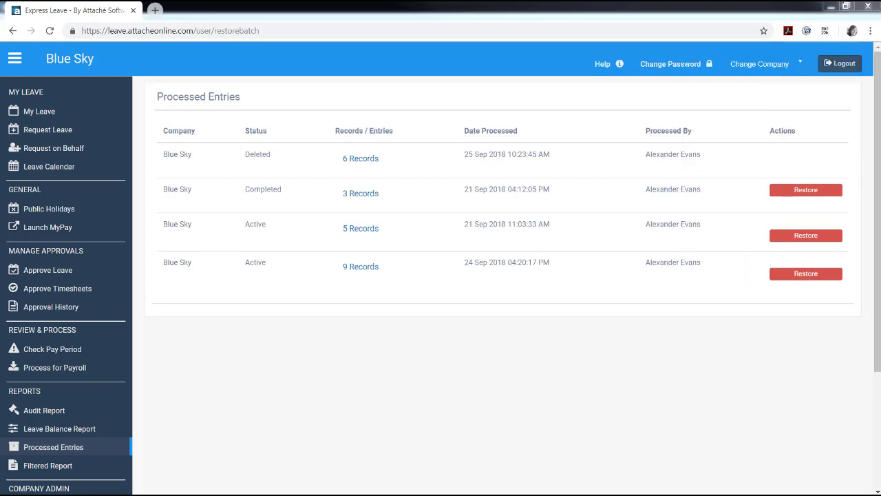
Start a Filtered Report and add an Approver search criterion for the first approver offered.
left_click(61, 467)
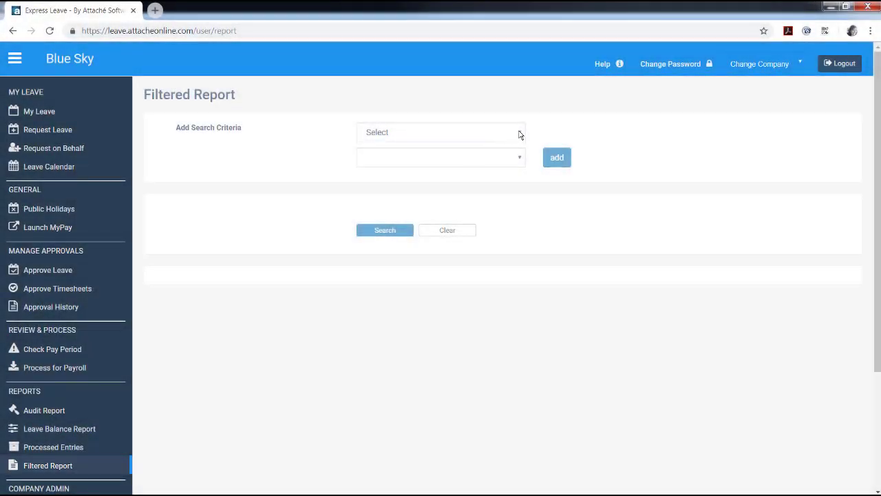
left_click(520, 134)
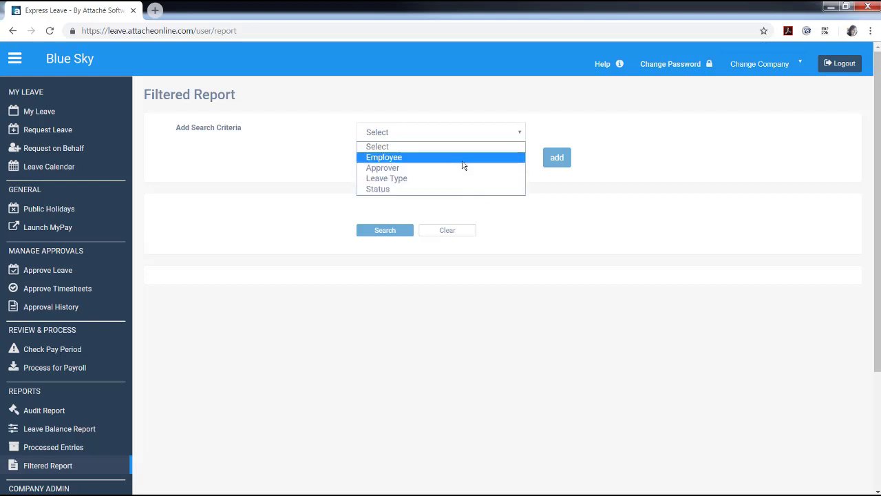
left_click(464, 165)
left_click(522, 133)
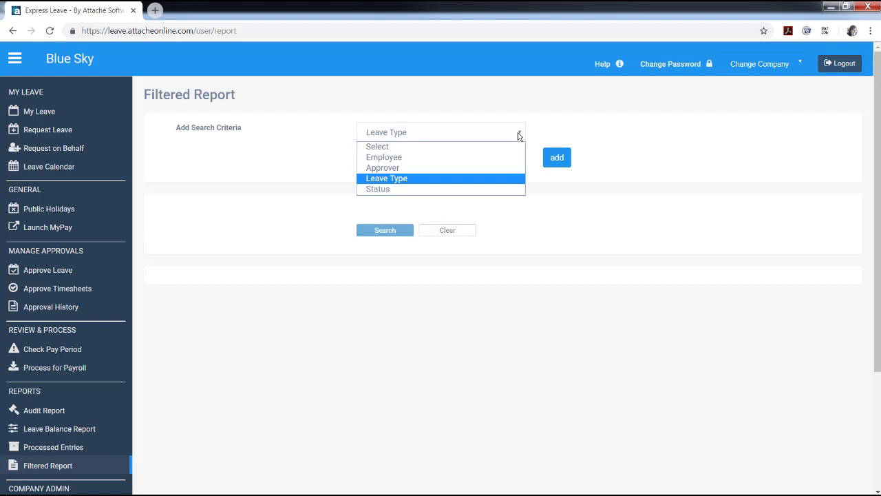
left_click(483, 168)
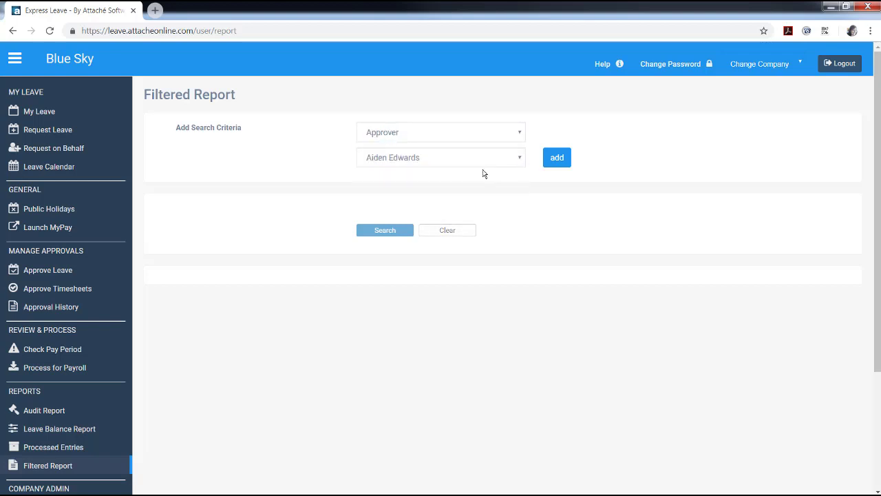
left_click(561, 159)
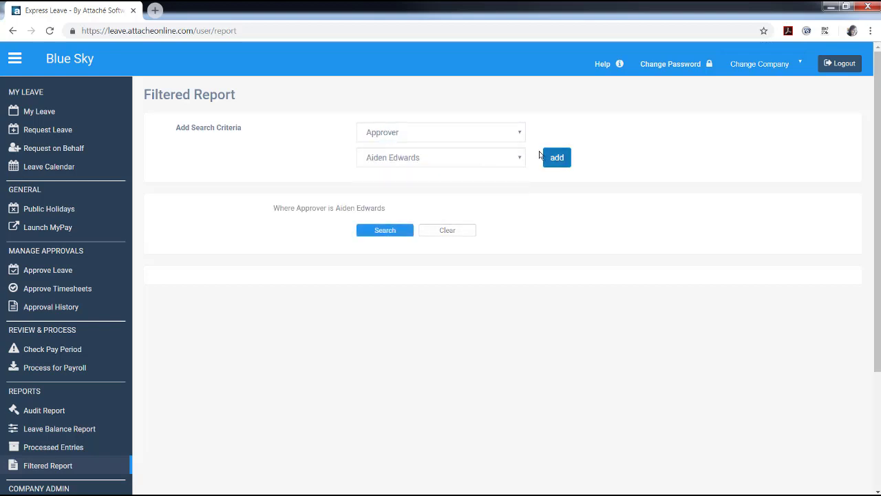
Add a second search criterion to the Filtered Report with Leave Type set to Personal Leave.
left_click(522, 135)
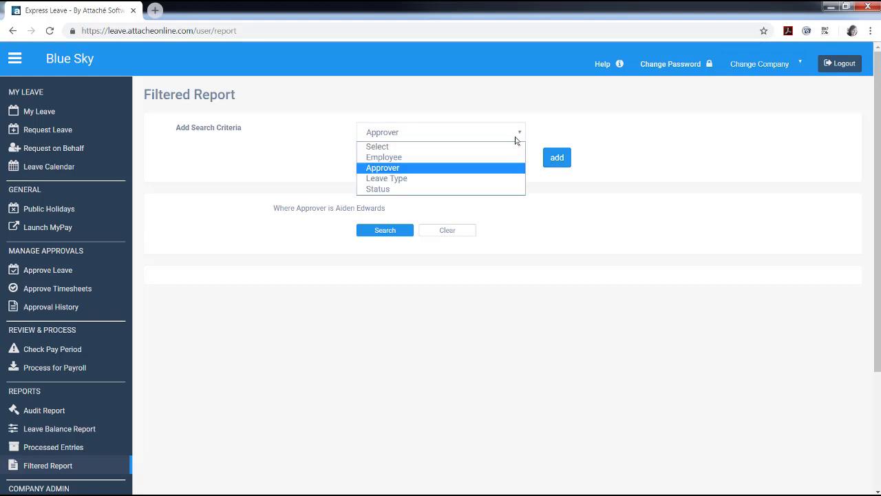
left_click(487, 178)
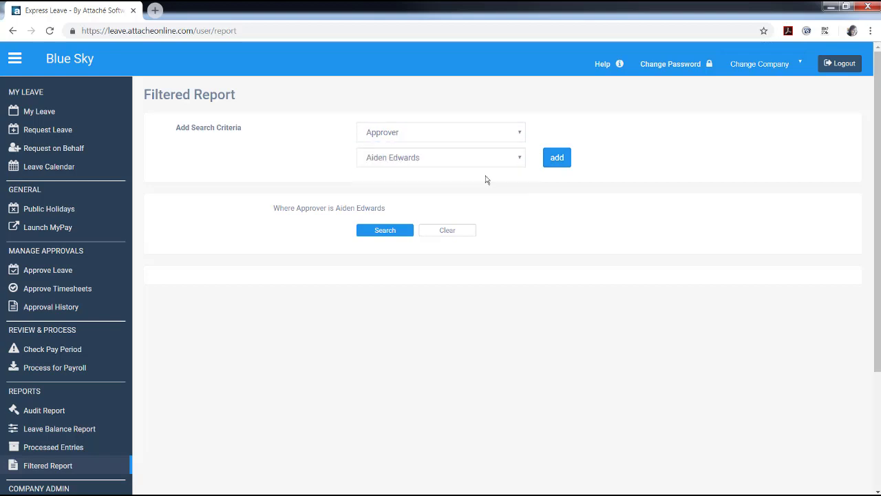
left_click(519, 160)
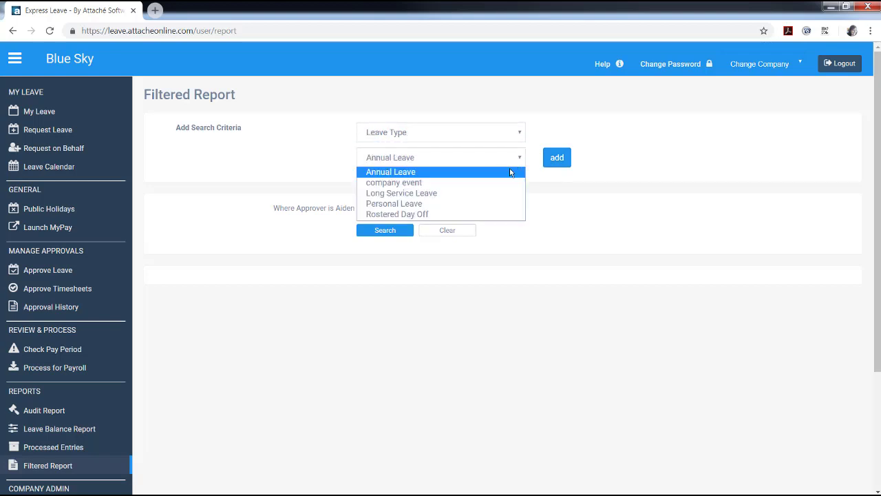
left_click(491, 205)
left_click(557, 158)
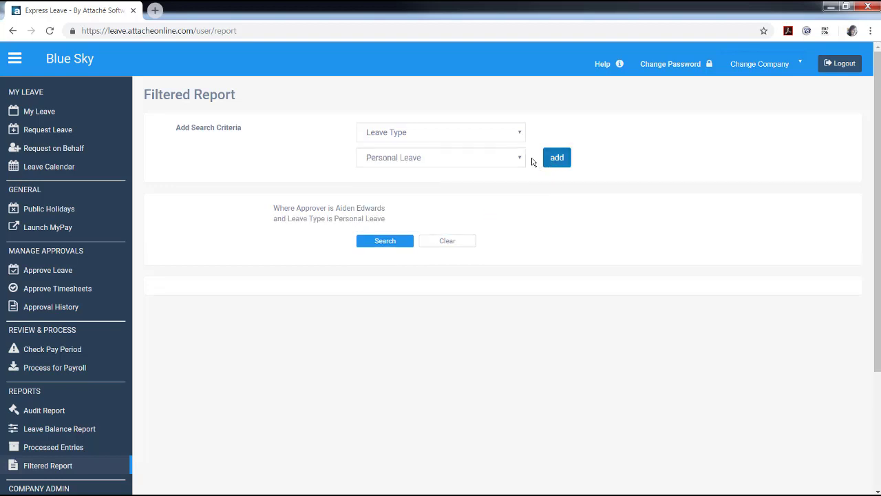
Add a search criterion with Status set to Approved and run the Filtered Report search.
left_click(520, 138)
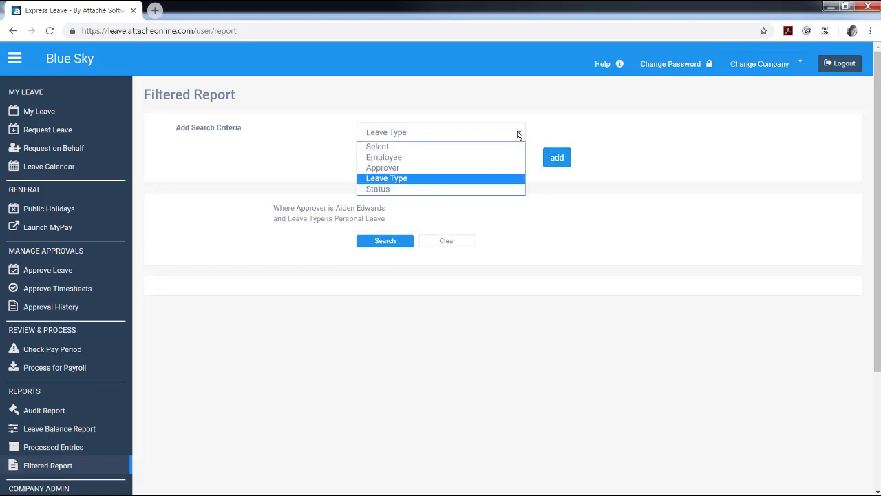
left_click(480, 185)
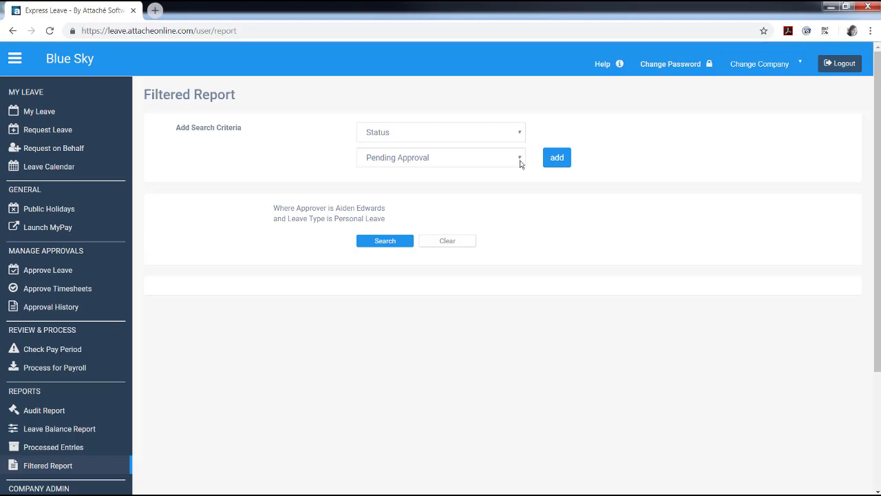
left_click(521, 162)
left_click(503, 178)
left_click(551, 164)
left_click(409, 249)
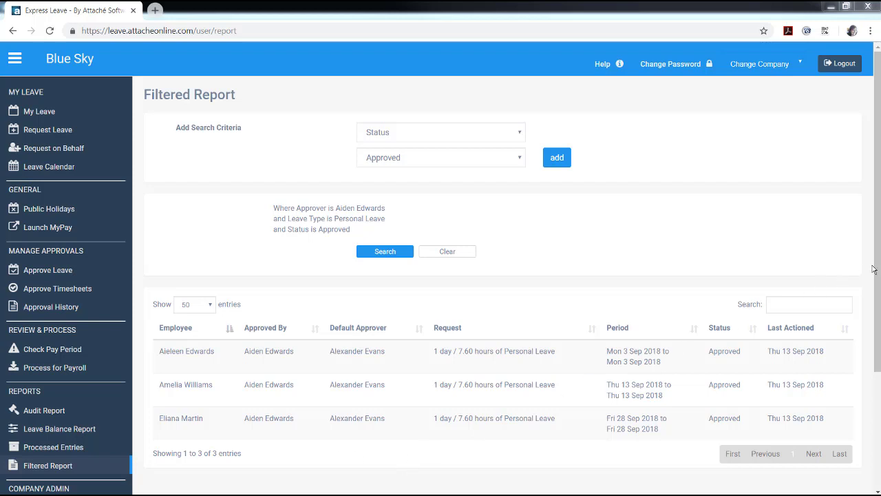
View the Company Details settings and the employee list in Manage Users.
scroll(879, 260, "down", 3)
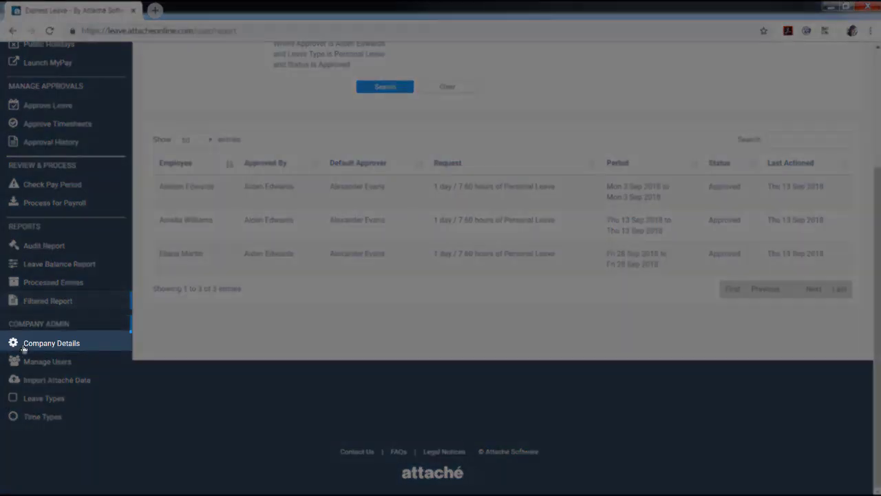
left_click(38, 347)
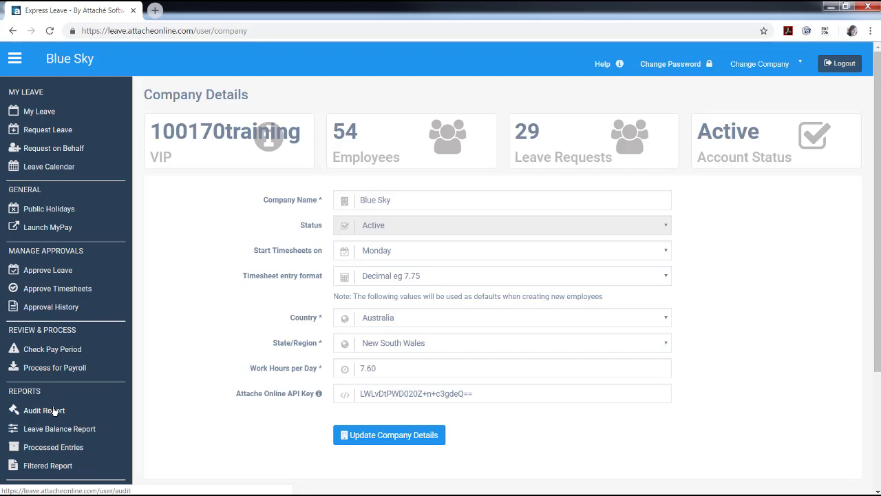
scroll(55, 411, "down", 3)
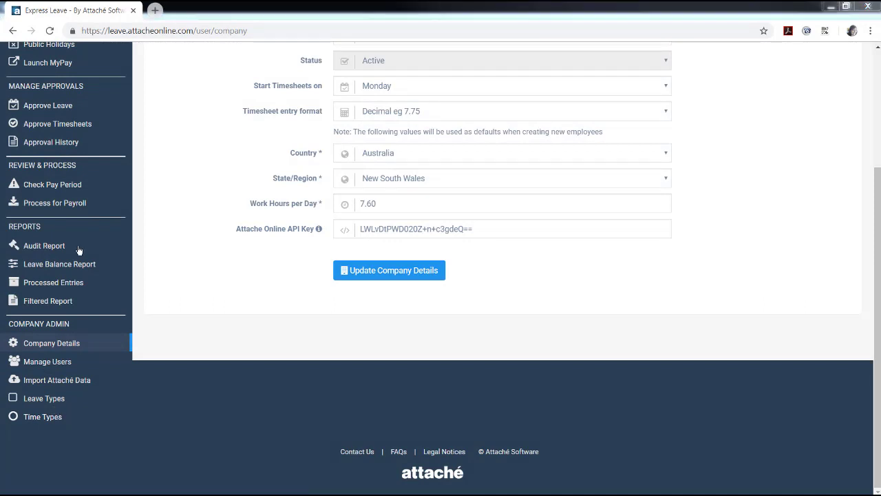
left_click(62, 362)
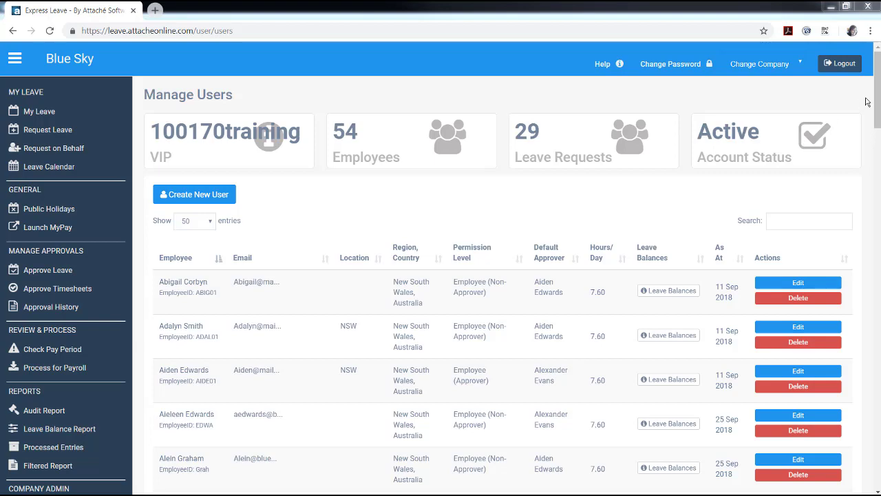
View the field requirements for importing Attaché data and the list of leave types.
scroll(879, 106, "down", 3)
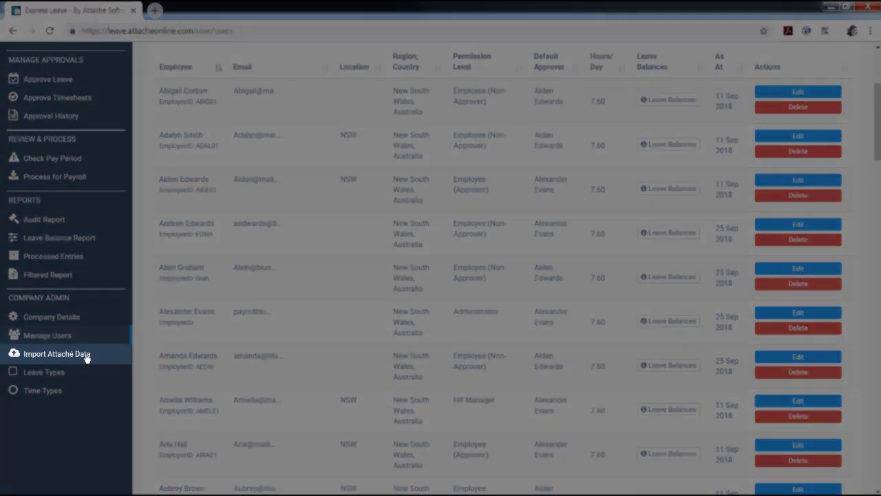
left_click(86, 354)
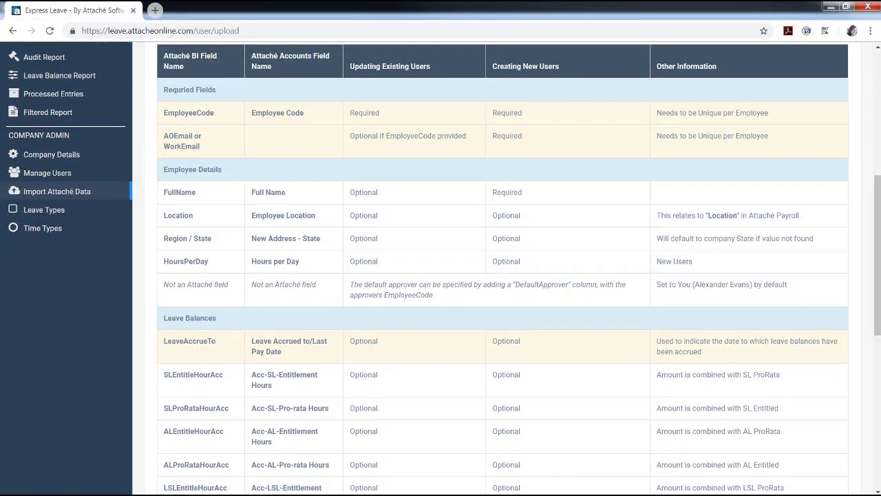
left_click(58, 210)
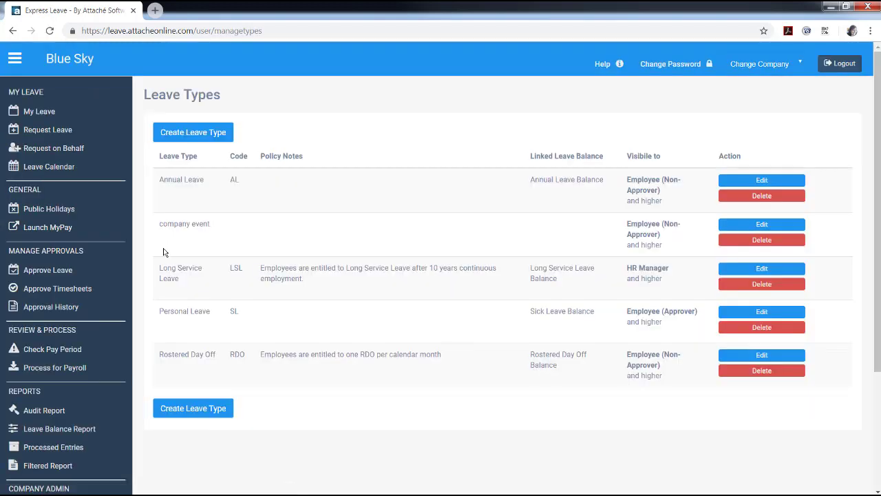